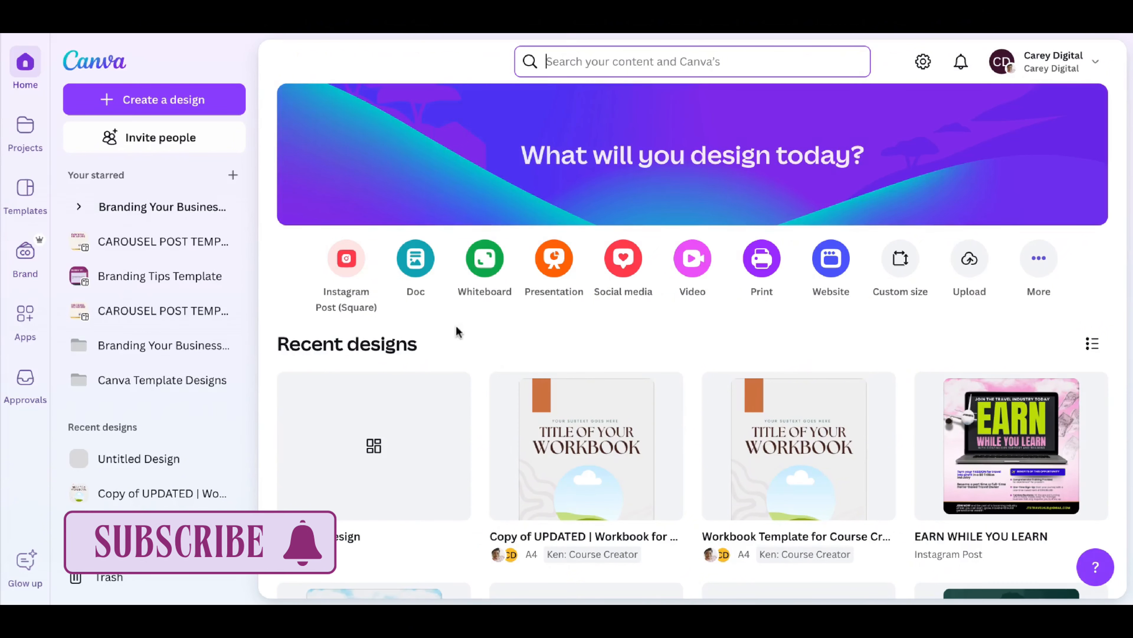
Open the Coach and Course Creator brand kit from the brand kits collection
click(25, 252)
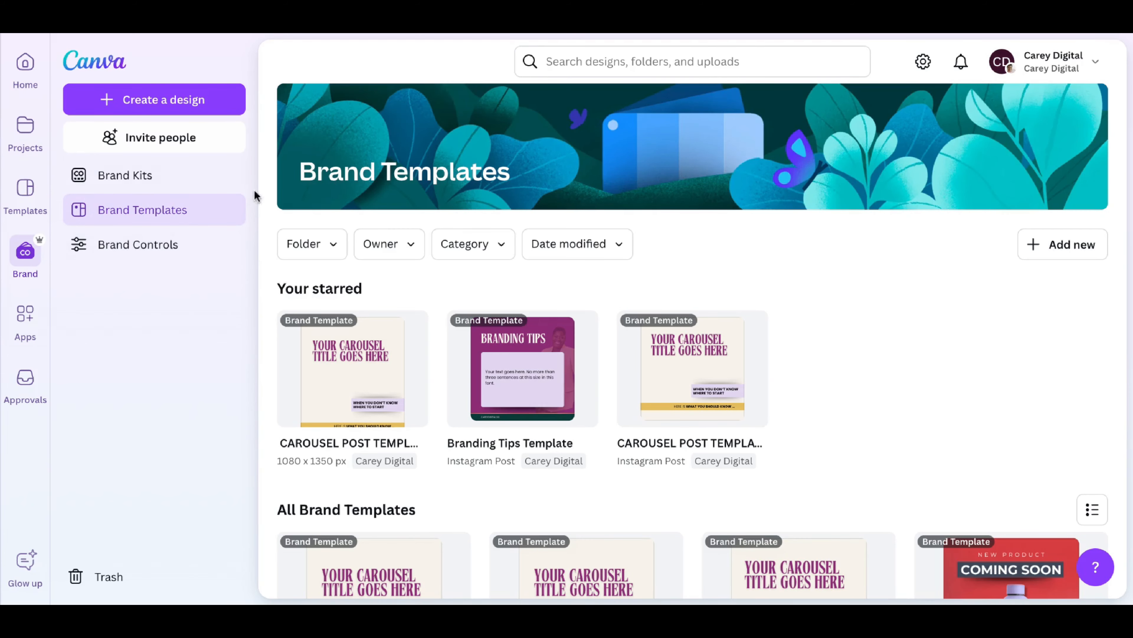
click(189, 185)
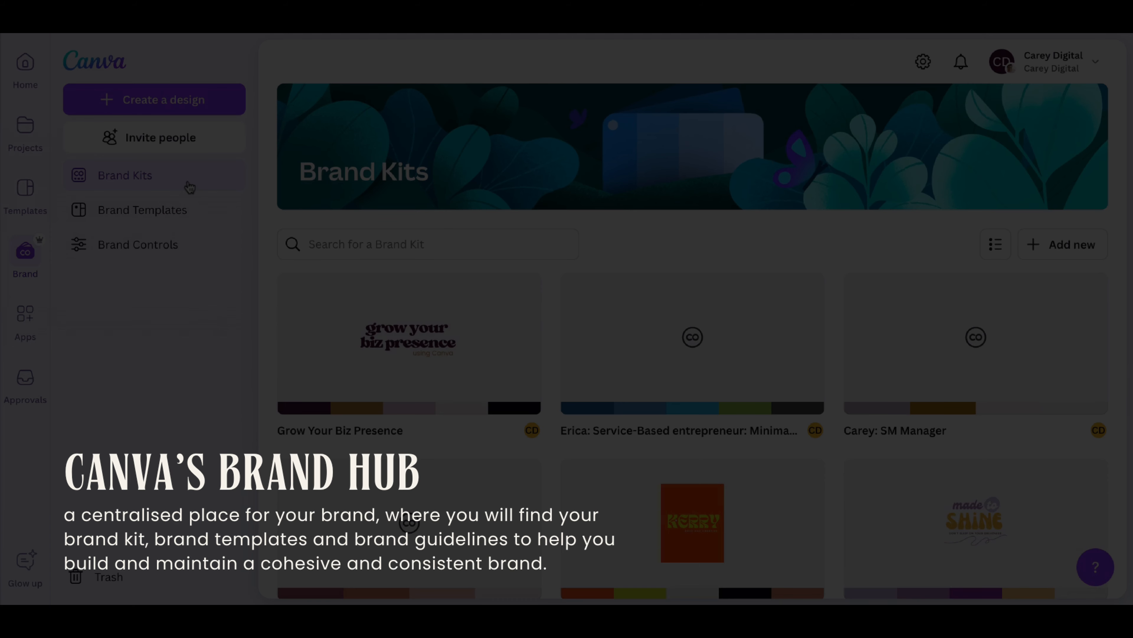
scroll(395, 360, down, 5)
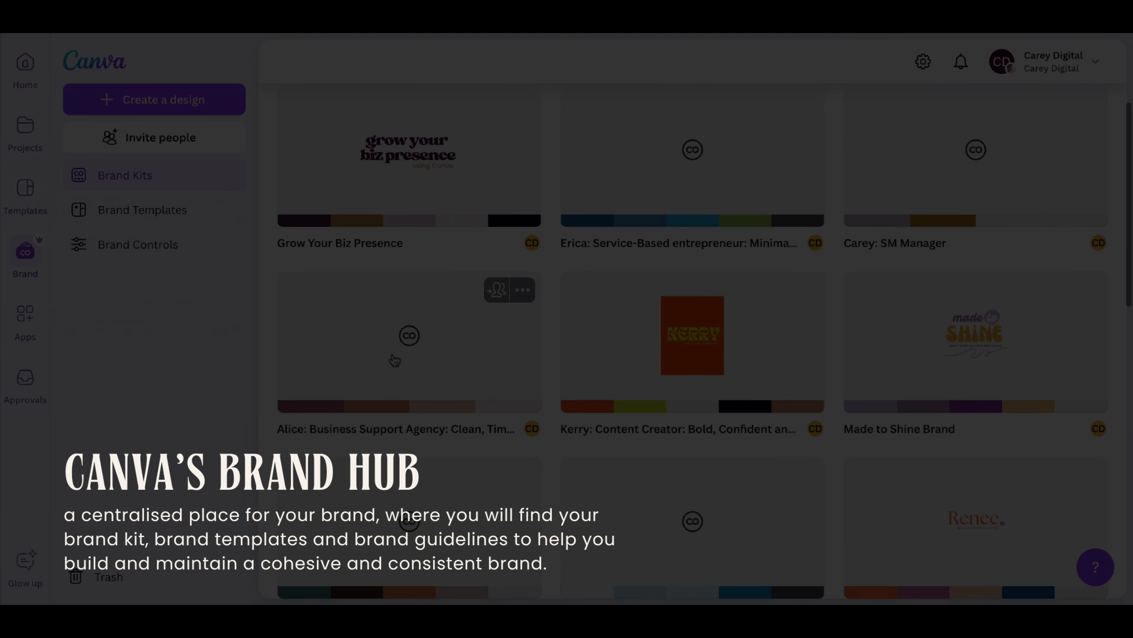
scroll(395, 360, down, 1)
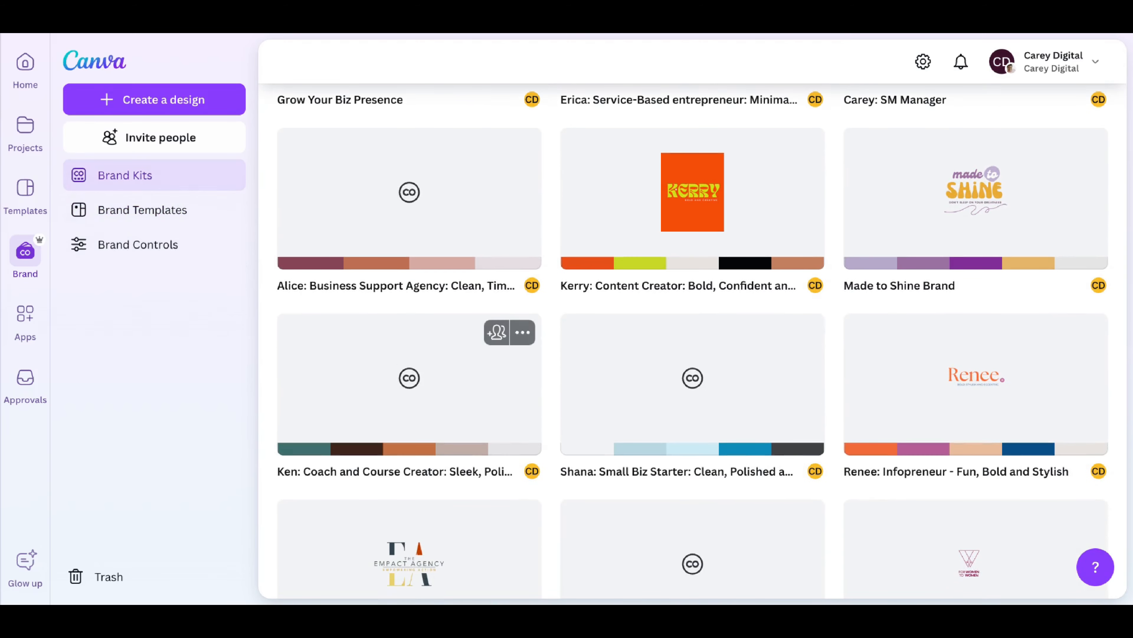
click(394, 360)
scroll(723, 173, up, 7)
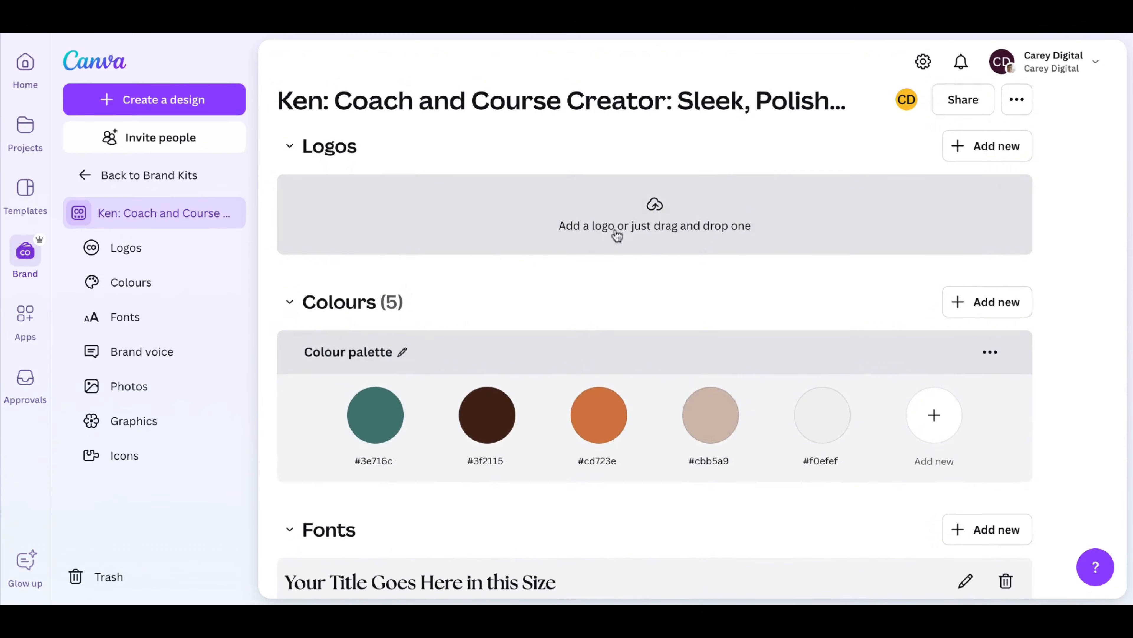
Review the brand kit's logos, colour palette, font styles, brand voice, photos and graphics sections
scroll(664, 248, down, 2)
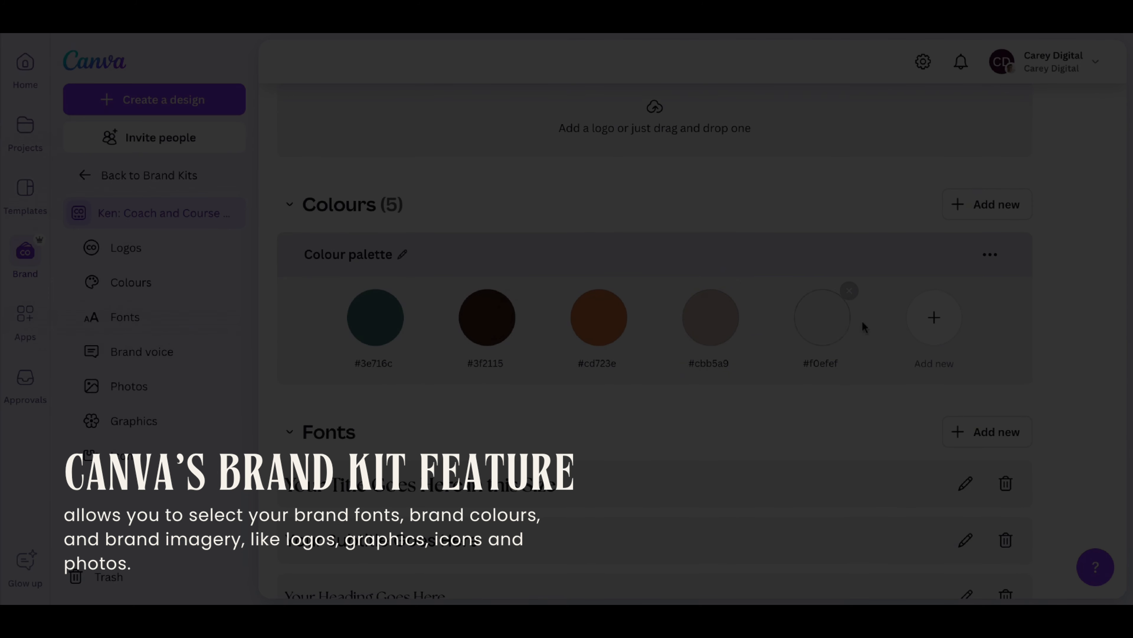
scroll(794, 349, down, 5)
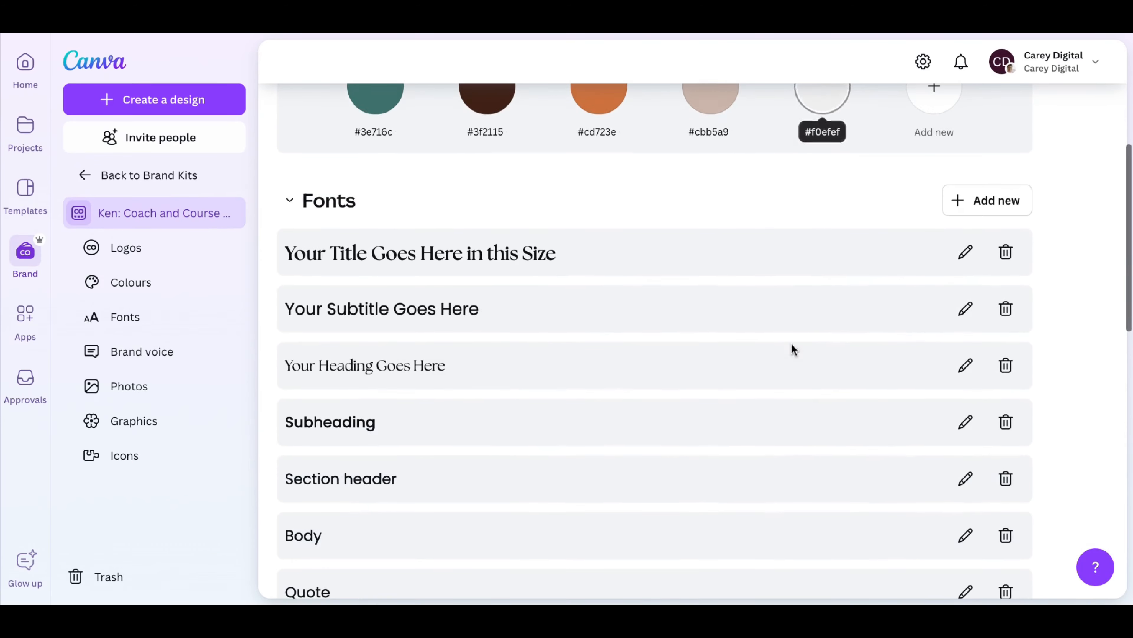
scroll(470, 275, down, 3)
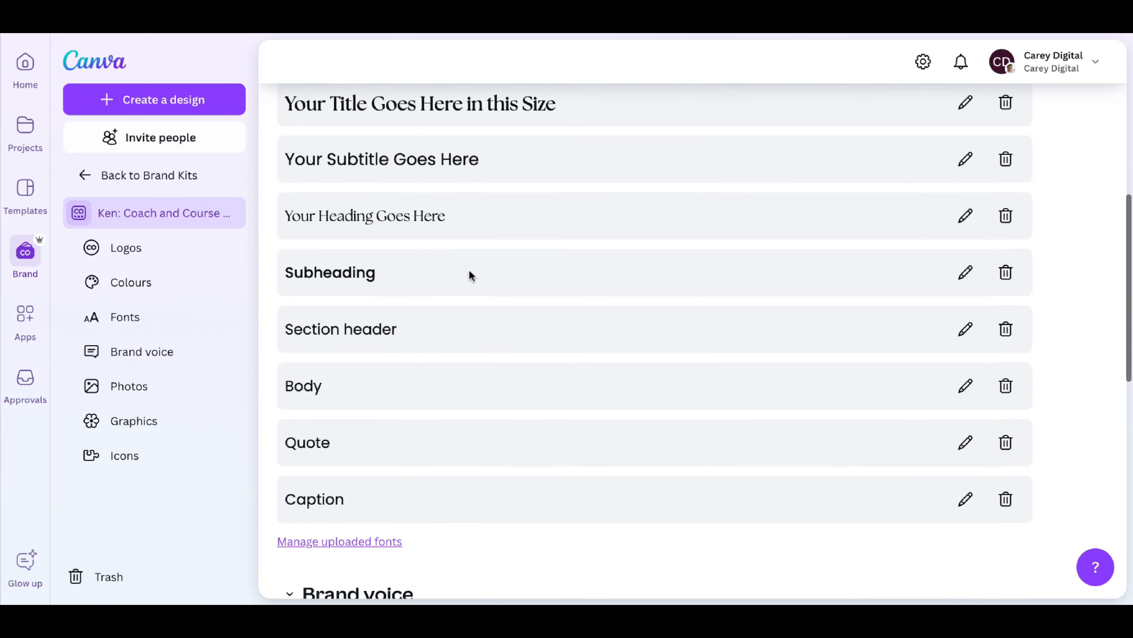
scroll(655, 345, down, 5)
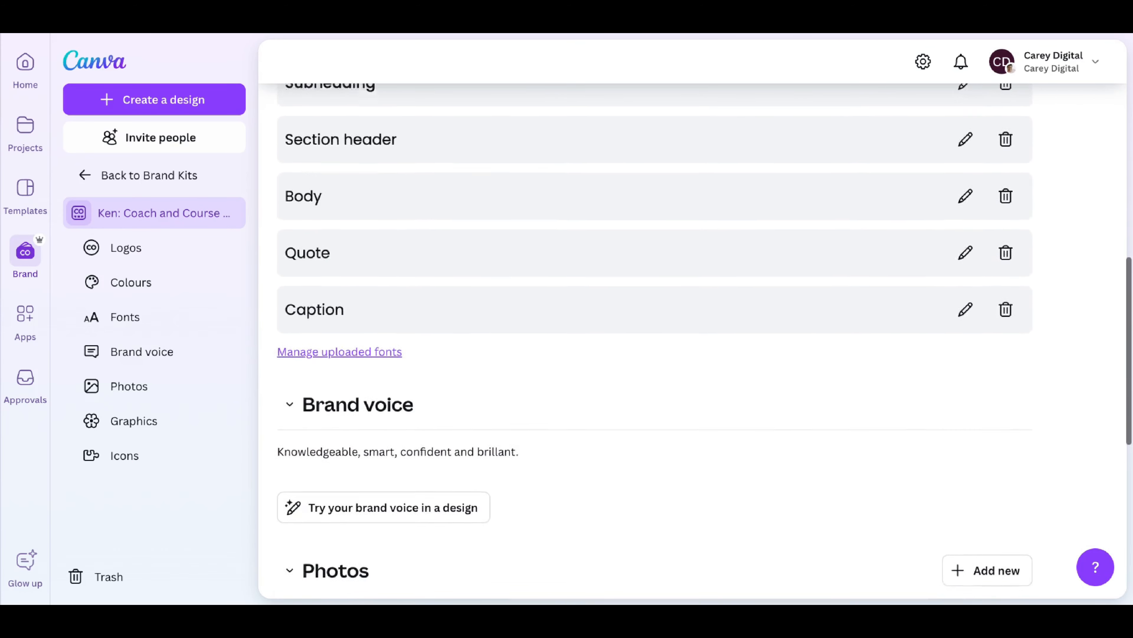
scroll(483, 306, down, 3)
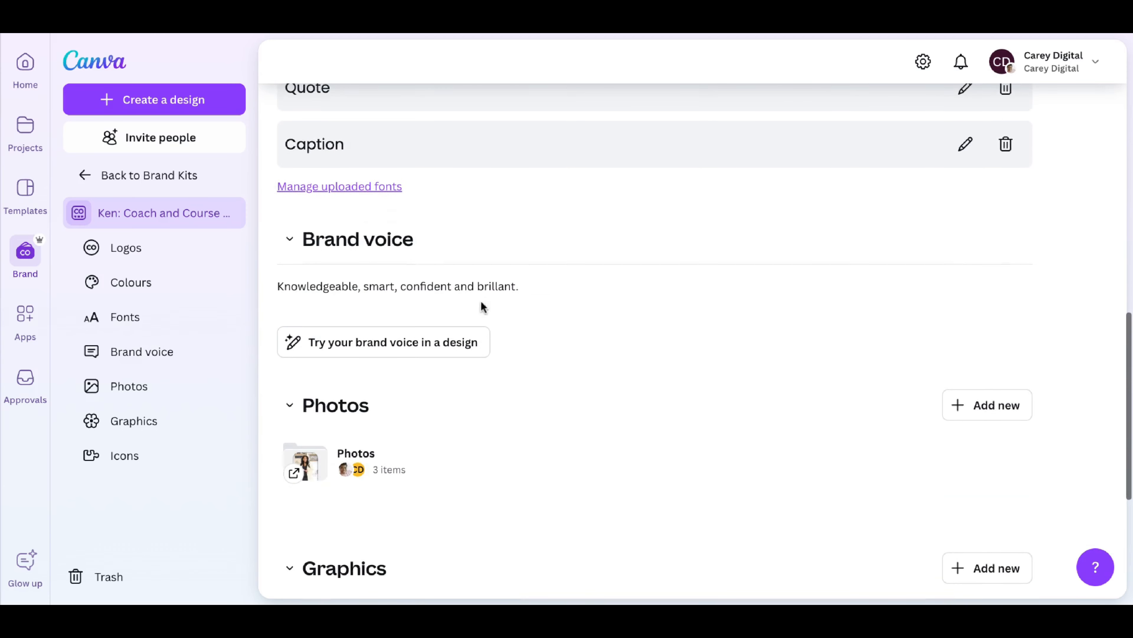
scroll(567, 406, down, 3)
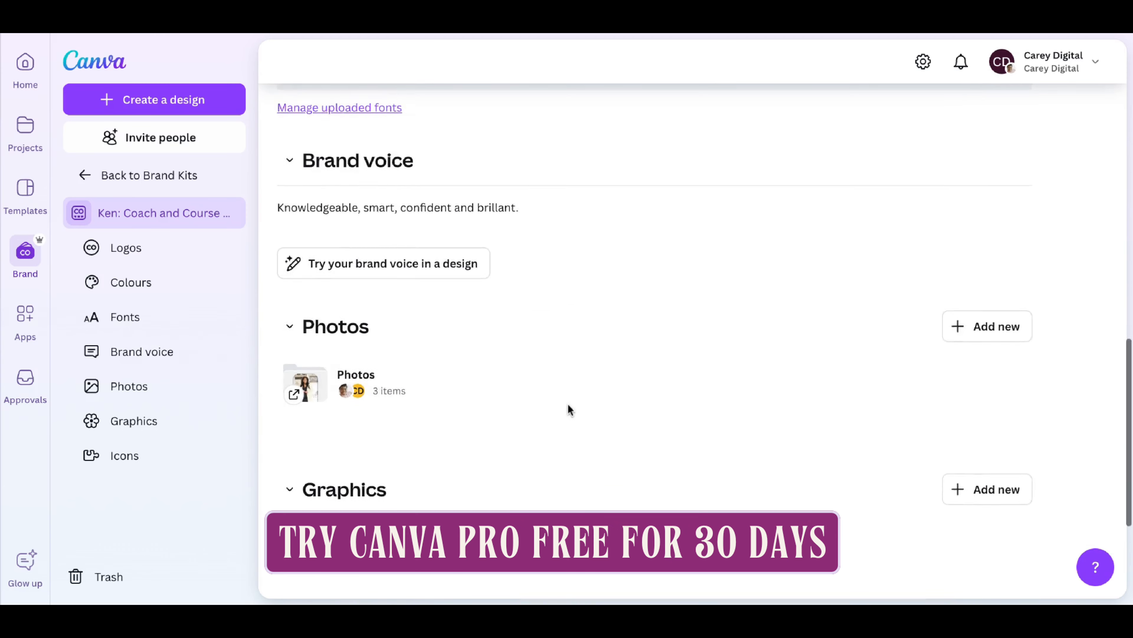
mouse_move(324, 337)
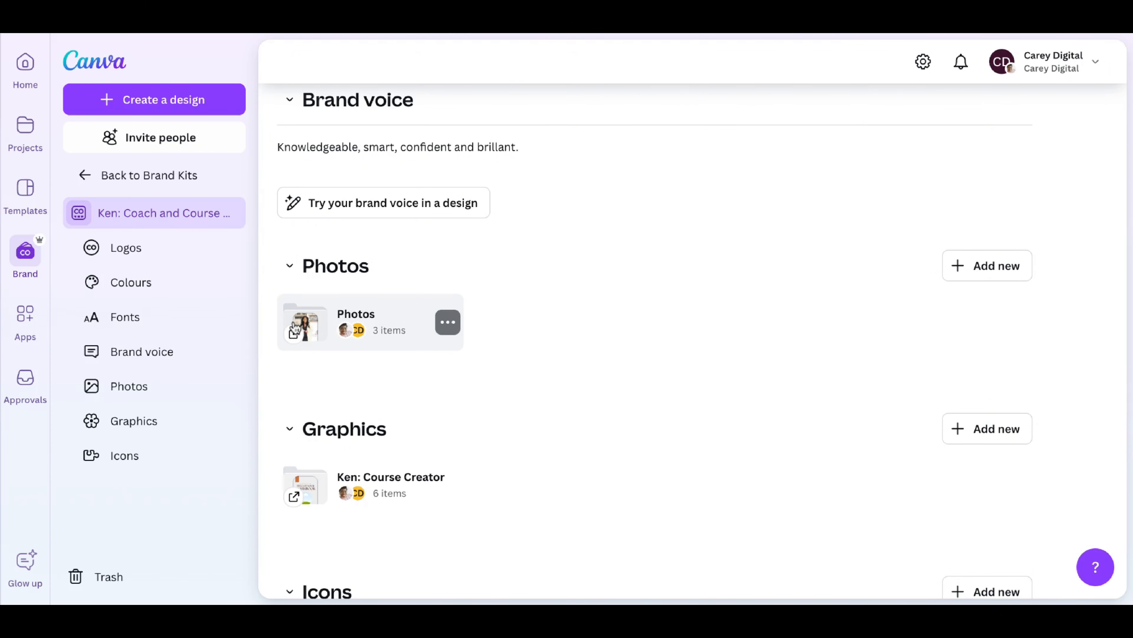
scroll(294, 328, up, 15)
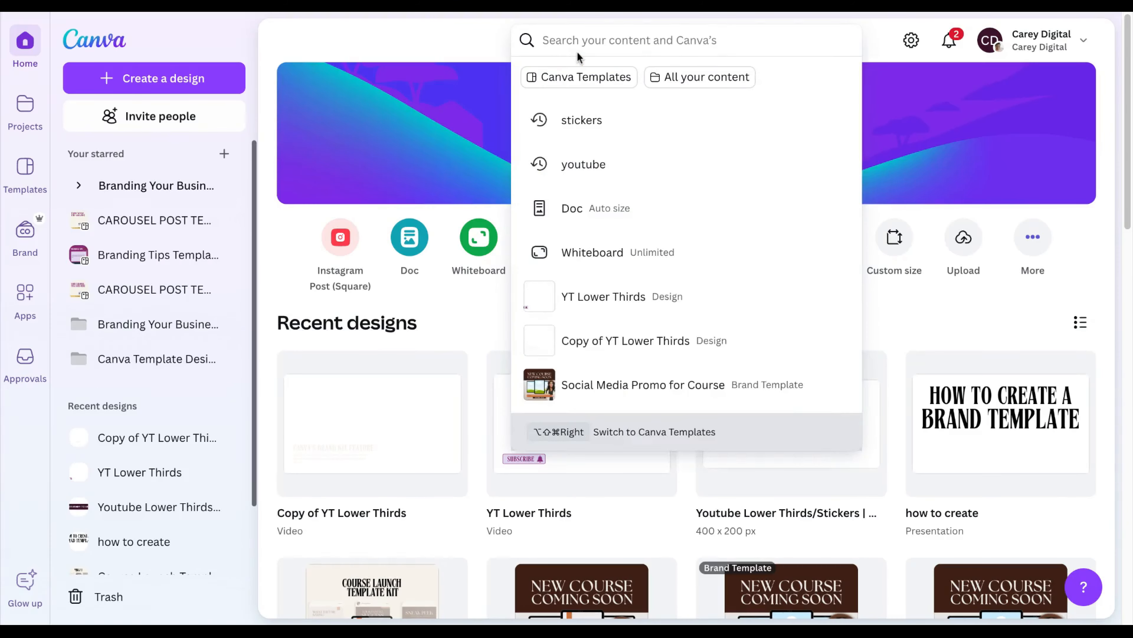
Search Canva Templates for "logo" and look through the Logo Maker app's sample images
text(logo)
click(601, 77)
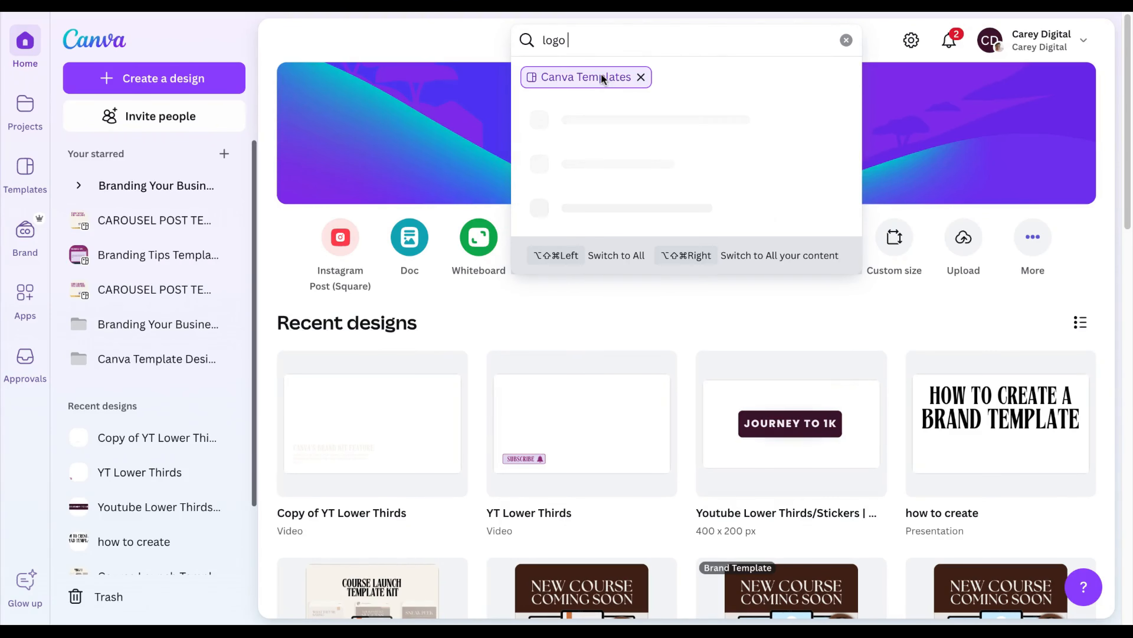
click(611, 113)
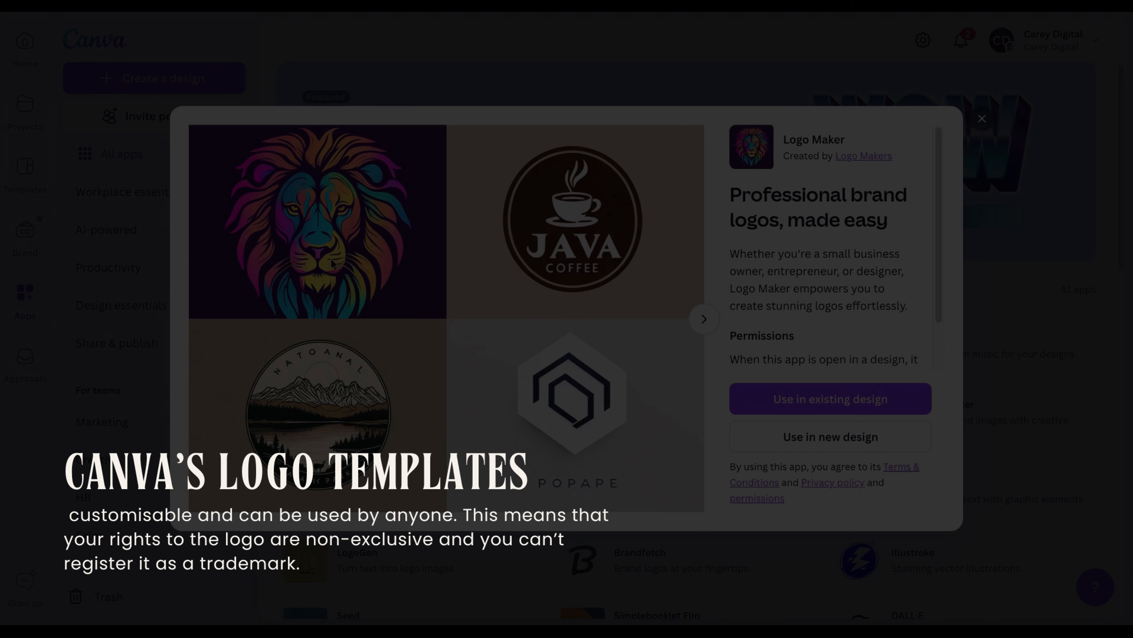
click(704, 318)
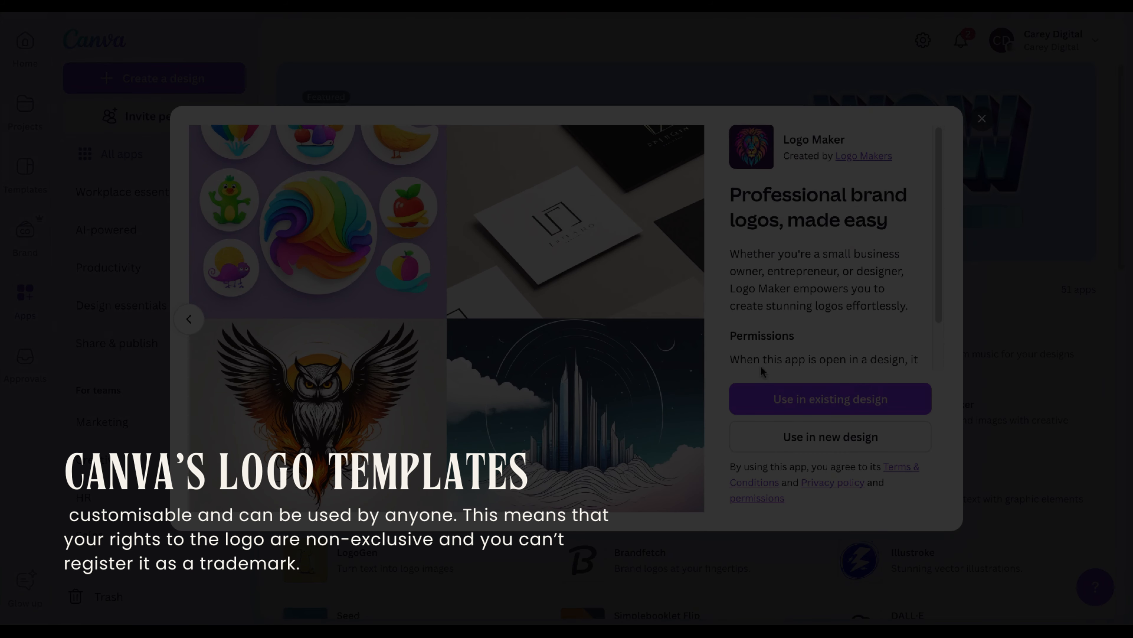
click(983, 119)
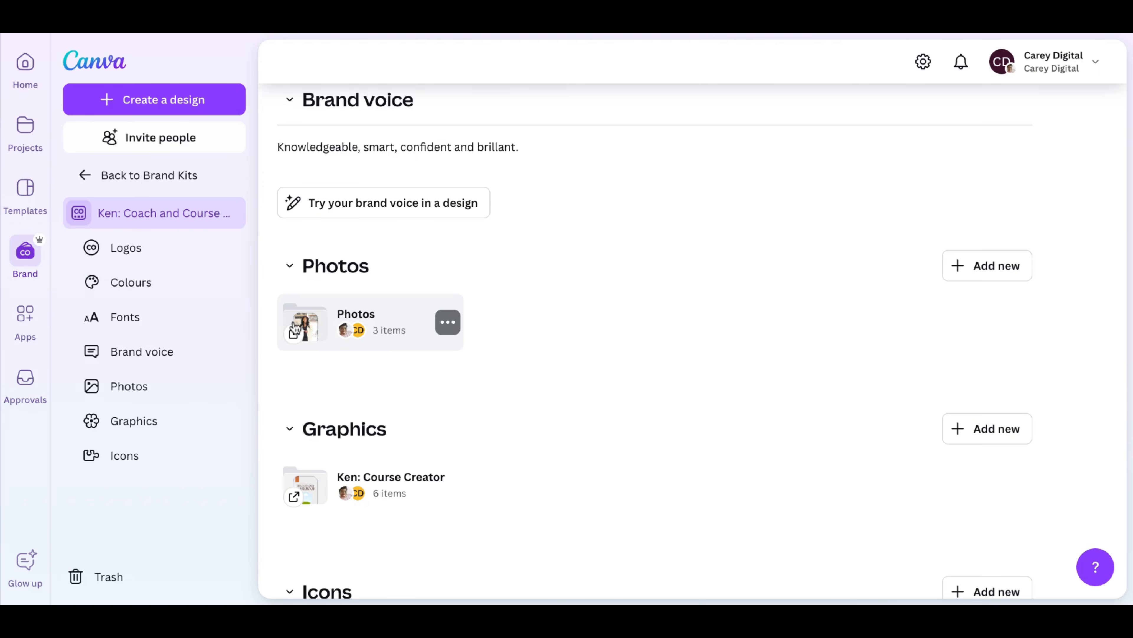
Open the Photos folder linked to the Coach and Course Creator brand kit and look through its images
click(380, 321)
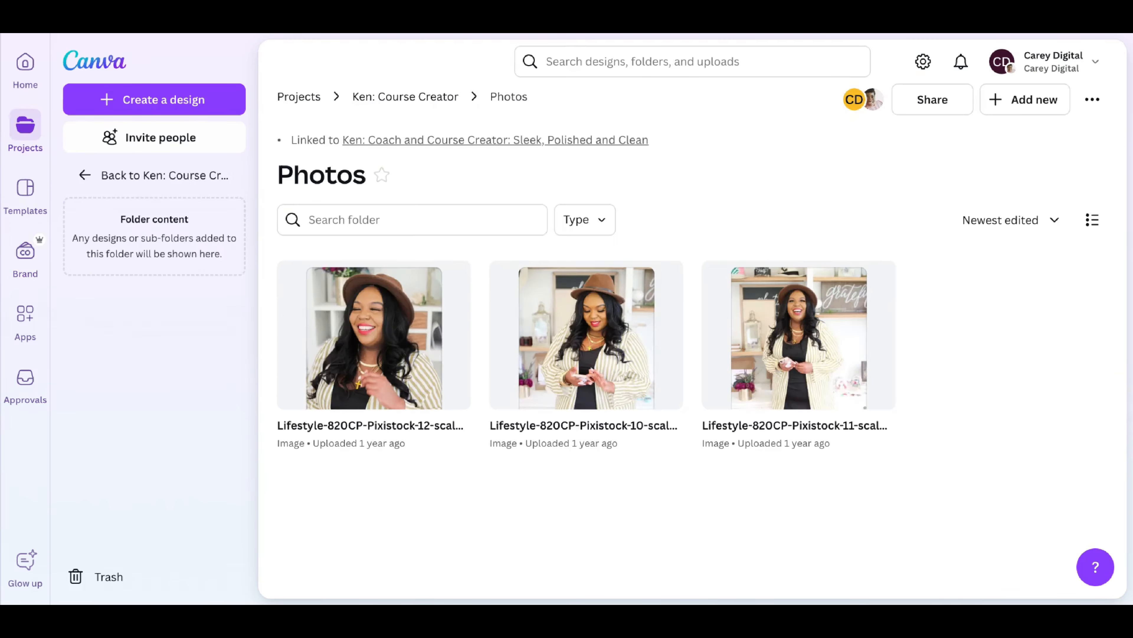
scroll(566, 342, down, 1)
scroll(564, 342, down, 1)
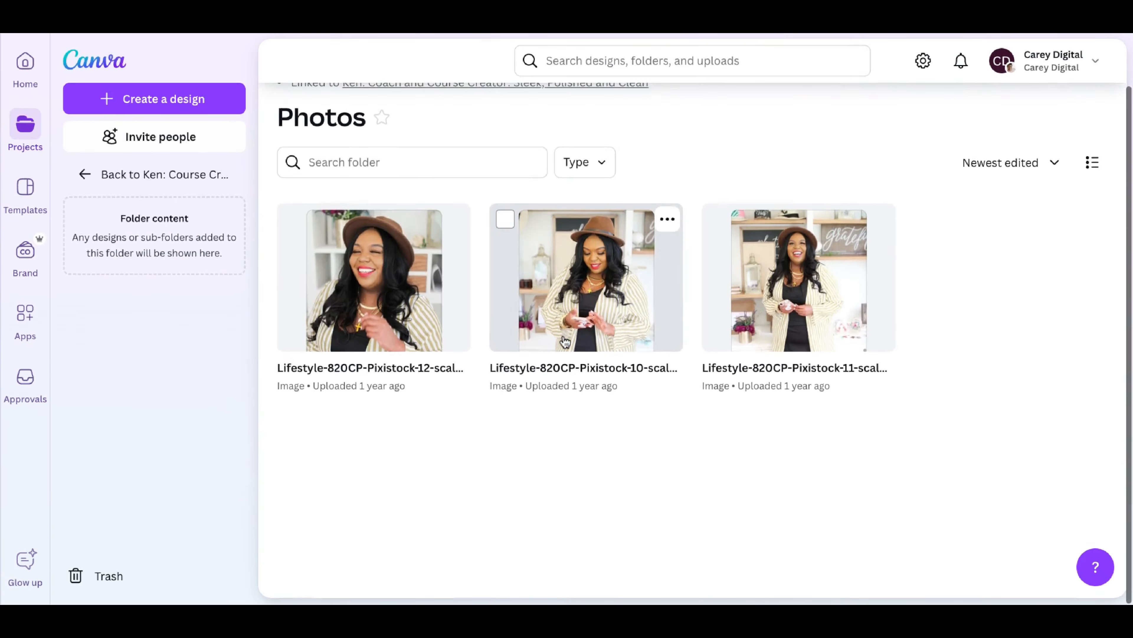
scroll(491, 268, up, 2)
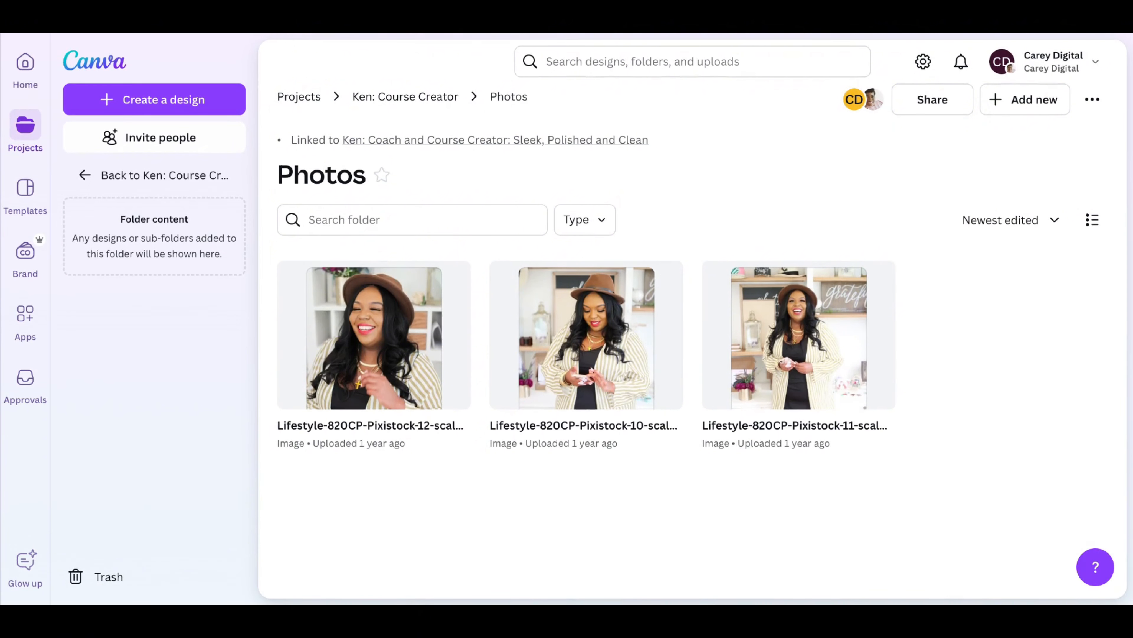
Return to the brand kit, open the brand voice description for editing and save it
click(312, 18)
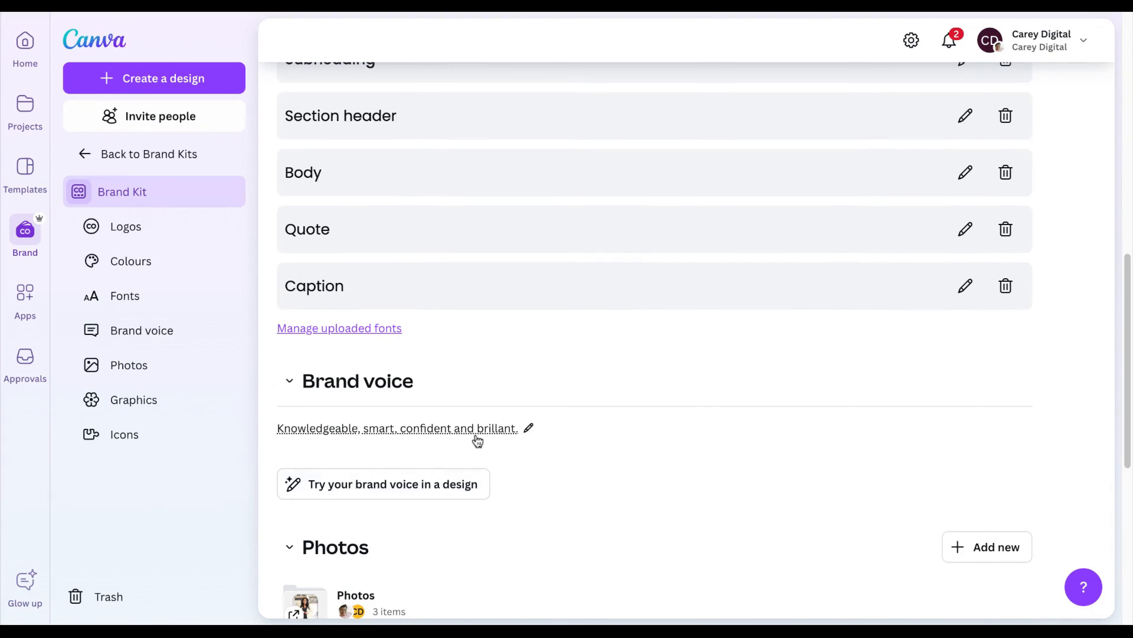
click(478, 440)
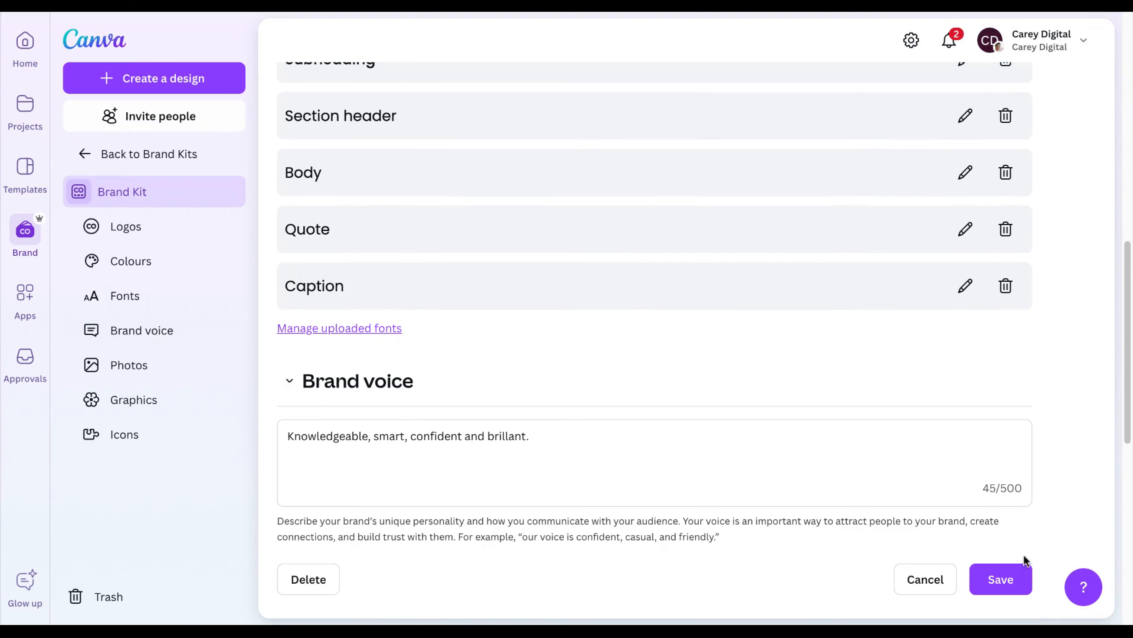
click(1013, 579)
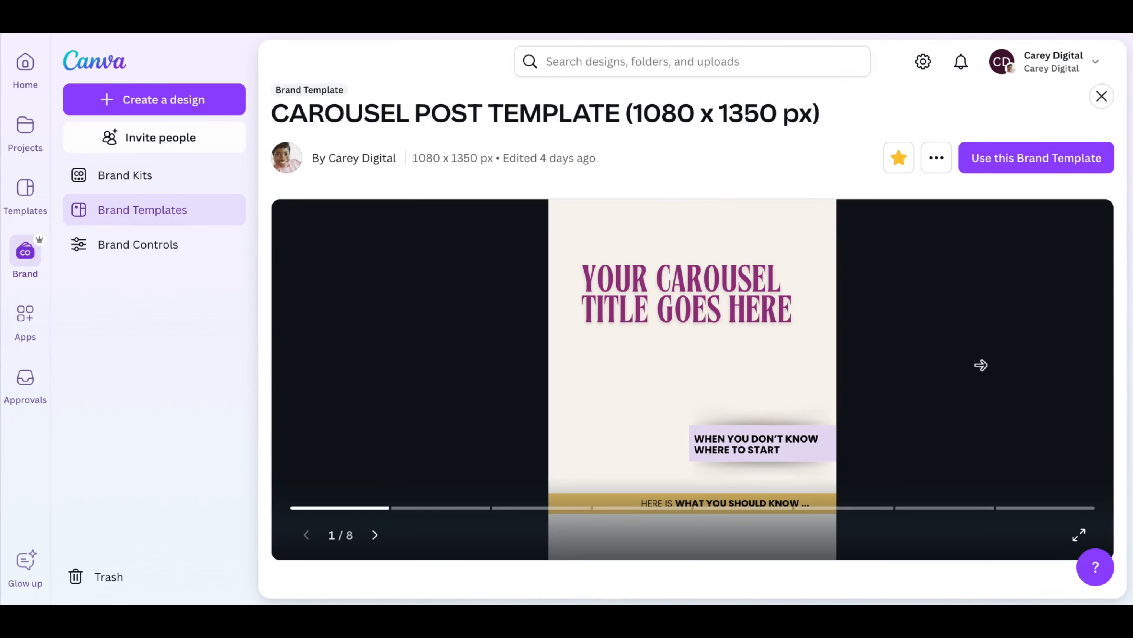
Page through the preview of the CAROUSEL POST TEMPLATE (1080 x 1350 px) brand template
click(958, 376)
click(958, 376)
click(958, 376)
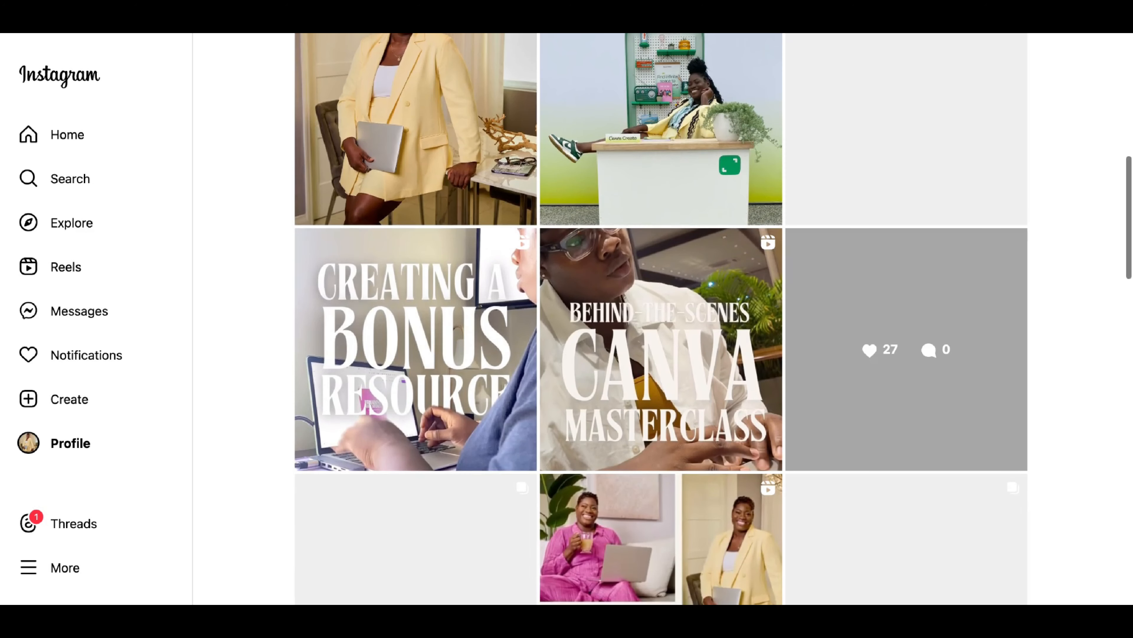
Switch to the Instagram profile and look through the Branding Your Business posts and their carousel slides
scroll(906, 313, down, 5)
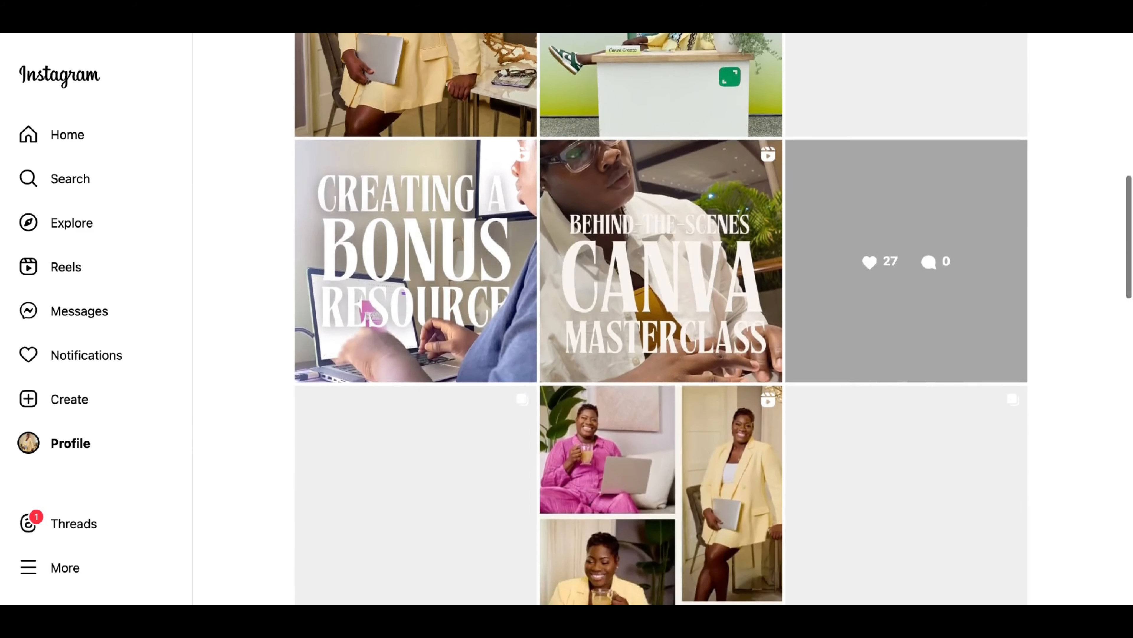
scroll(911, 232, down, 3)
click(917, 226)
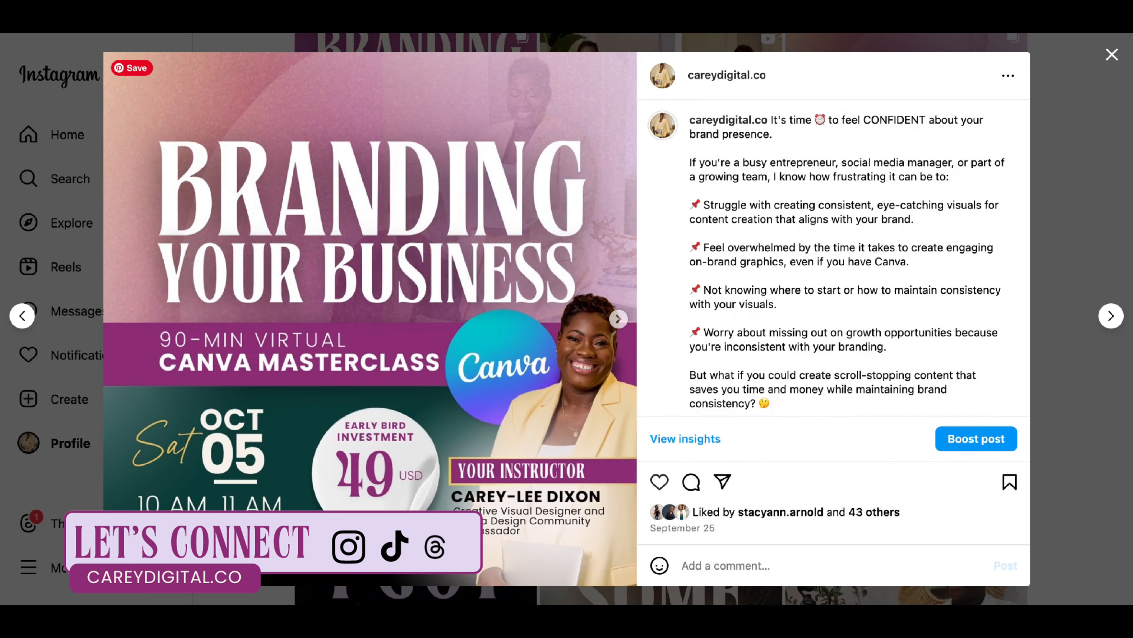
click(1067, 156)
click(415, 143)
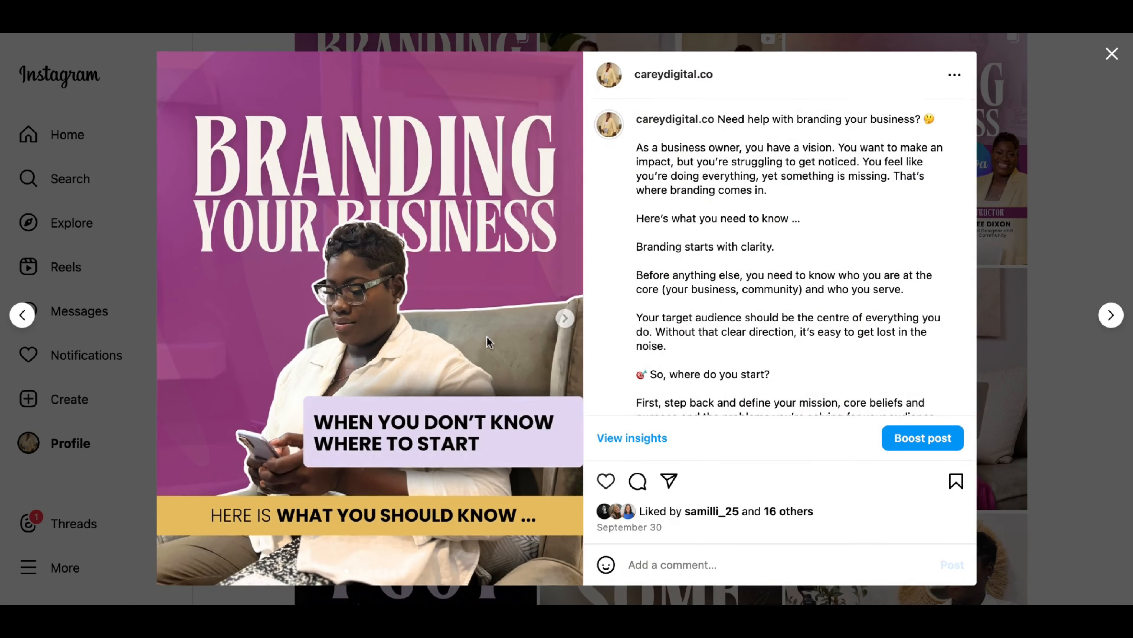
click(565, 318)
click(565, 319)
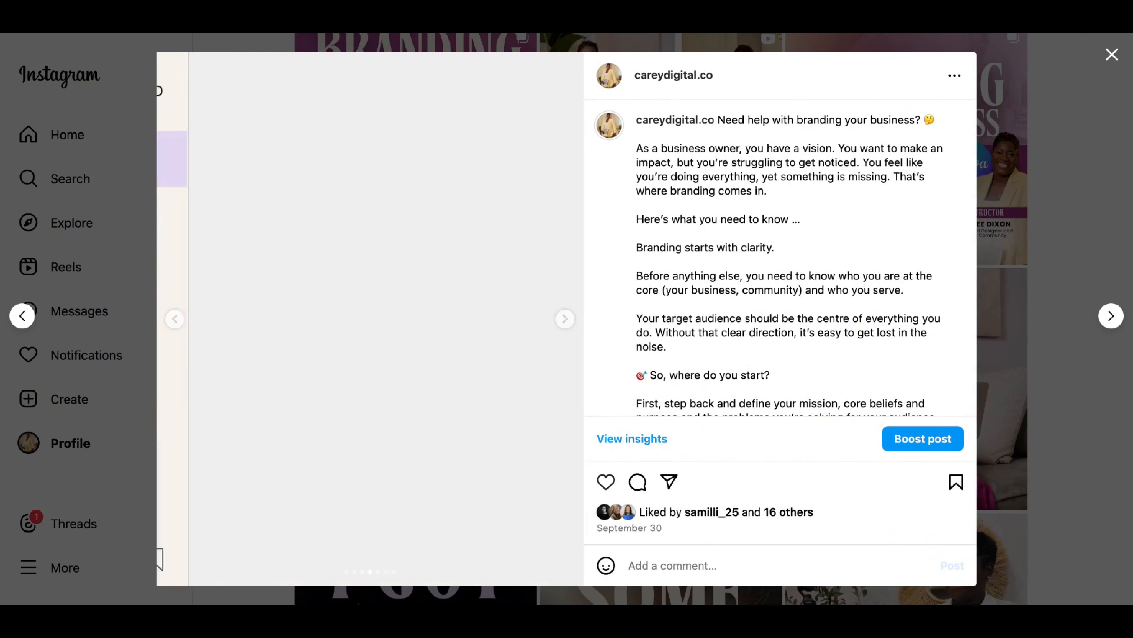
click(1104, 354)
click(491, 339)
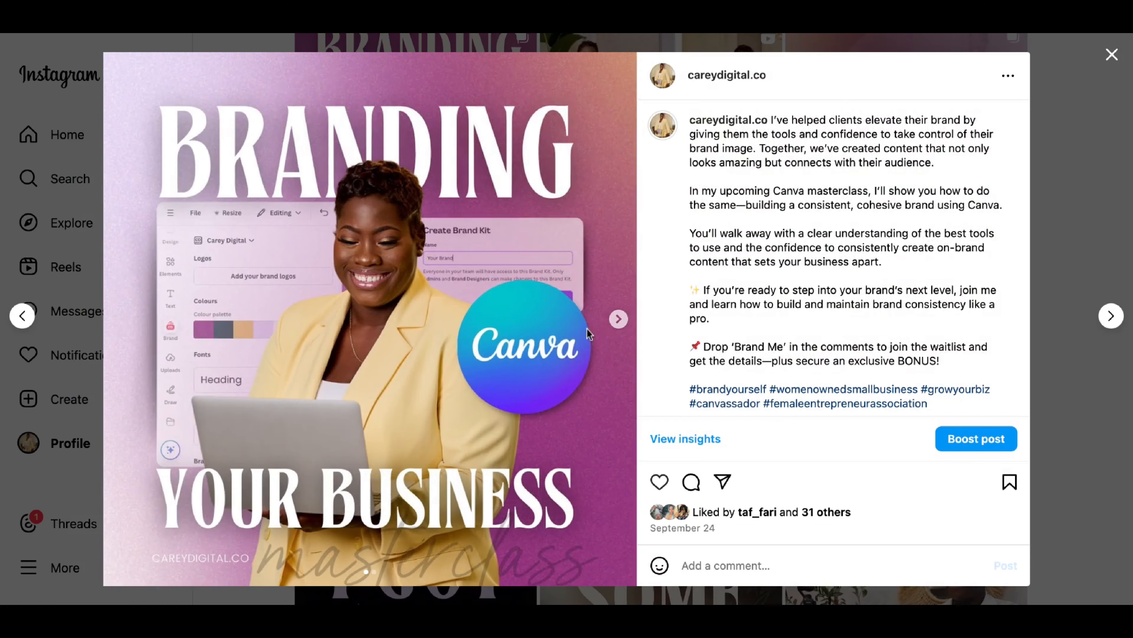
click(619, 334)
click(1034, 275)
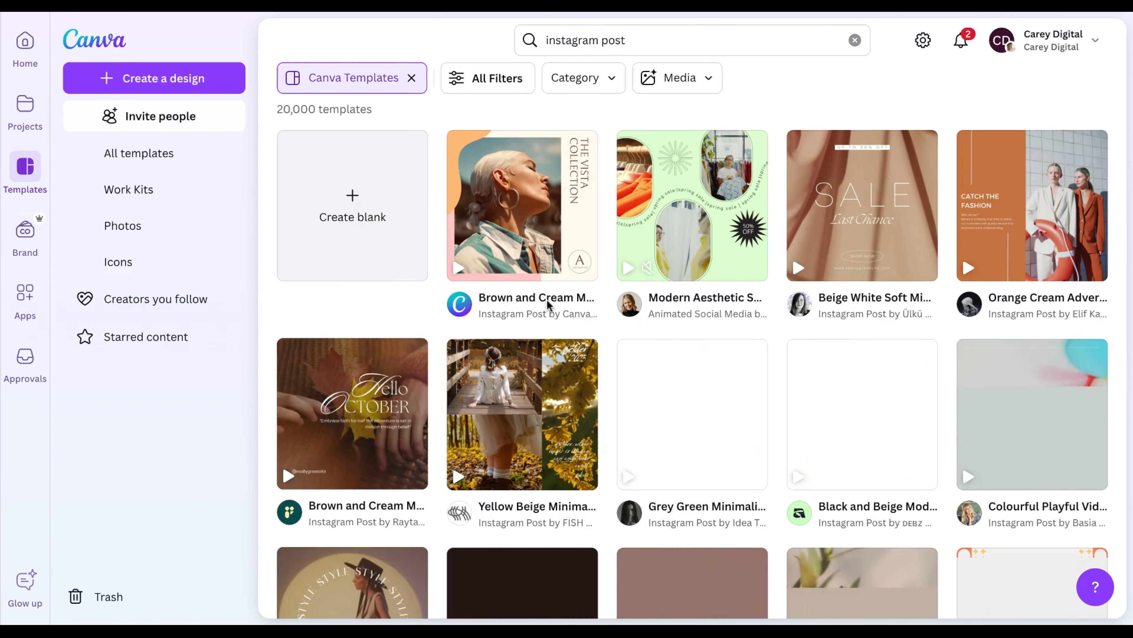
Switch to Canva and browse the template results for "instagram post"
scroll(546, 299, down, 4)
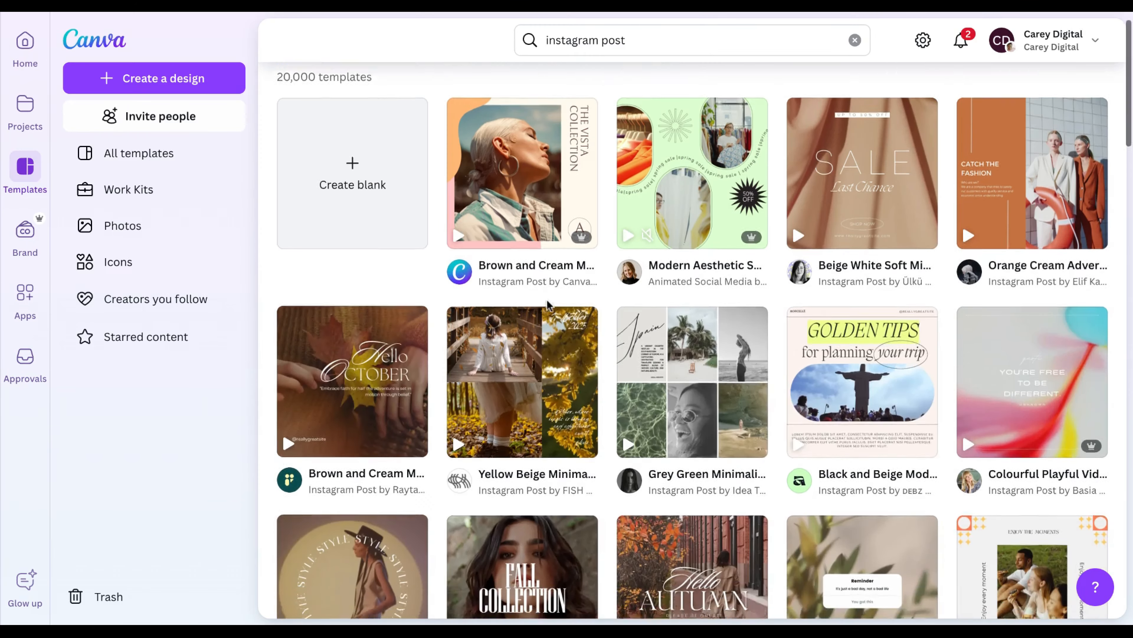
scroll(547, 300, down, 10)
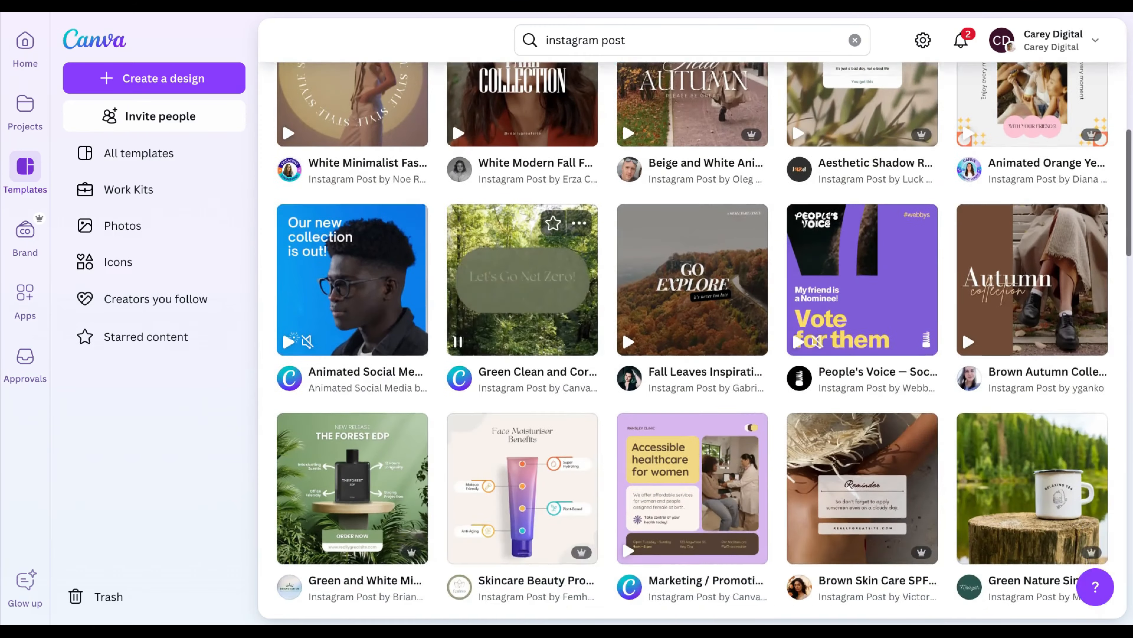
scroll(536, 250, down, 10)
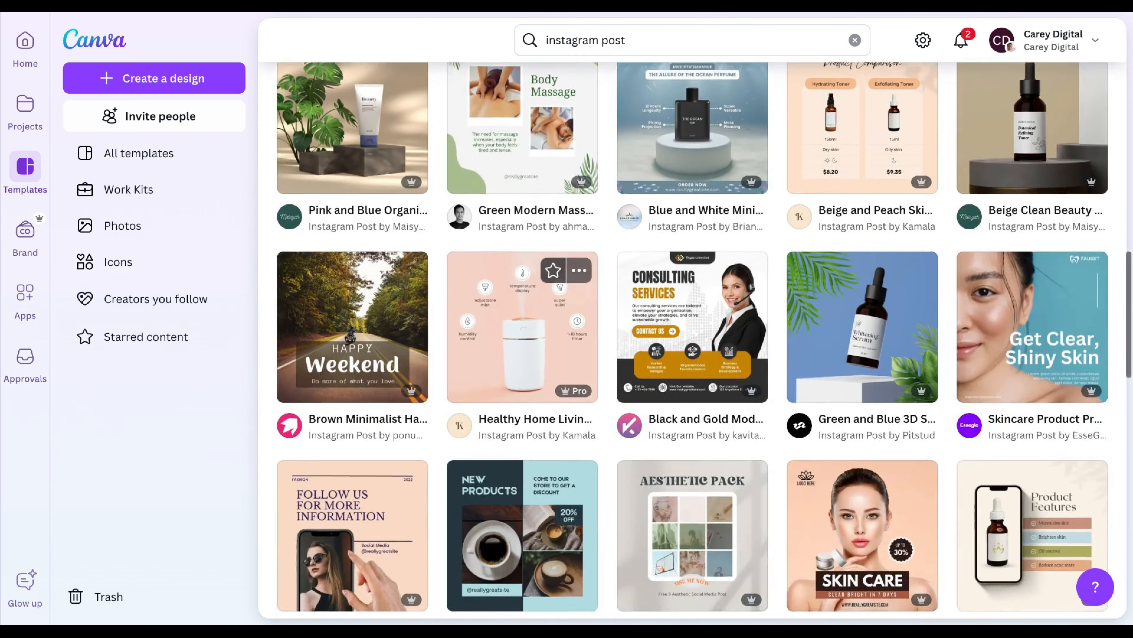
scroll(523, 188, down, 10)
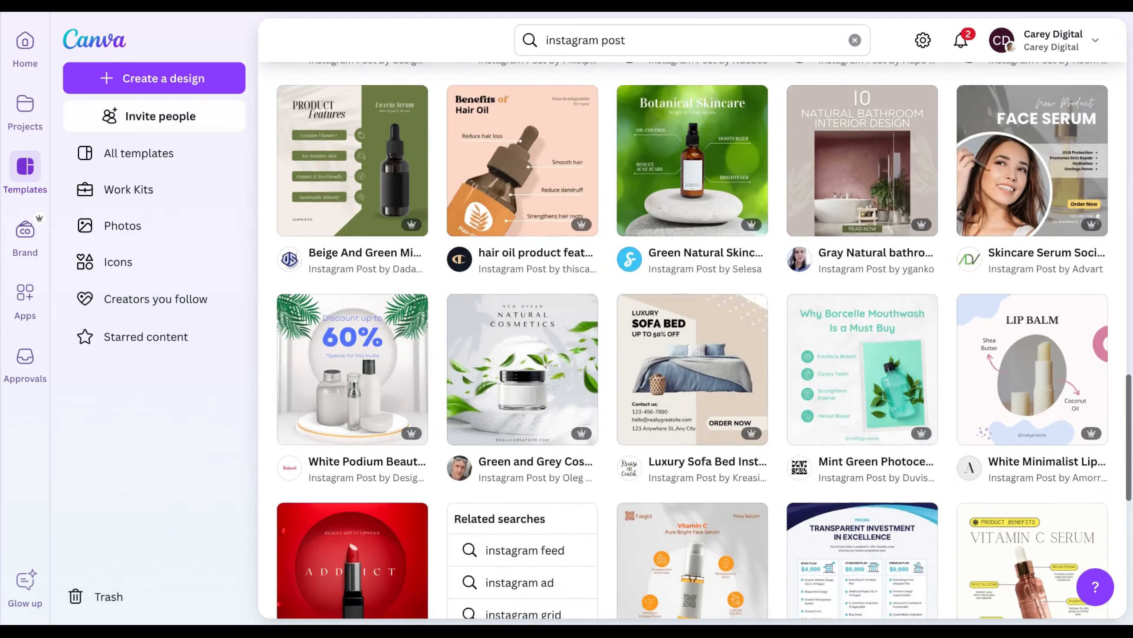
scroll(522, 201, down, 10)
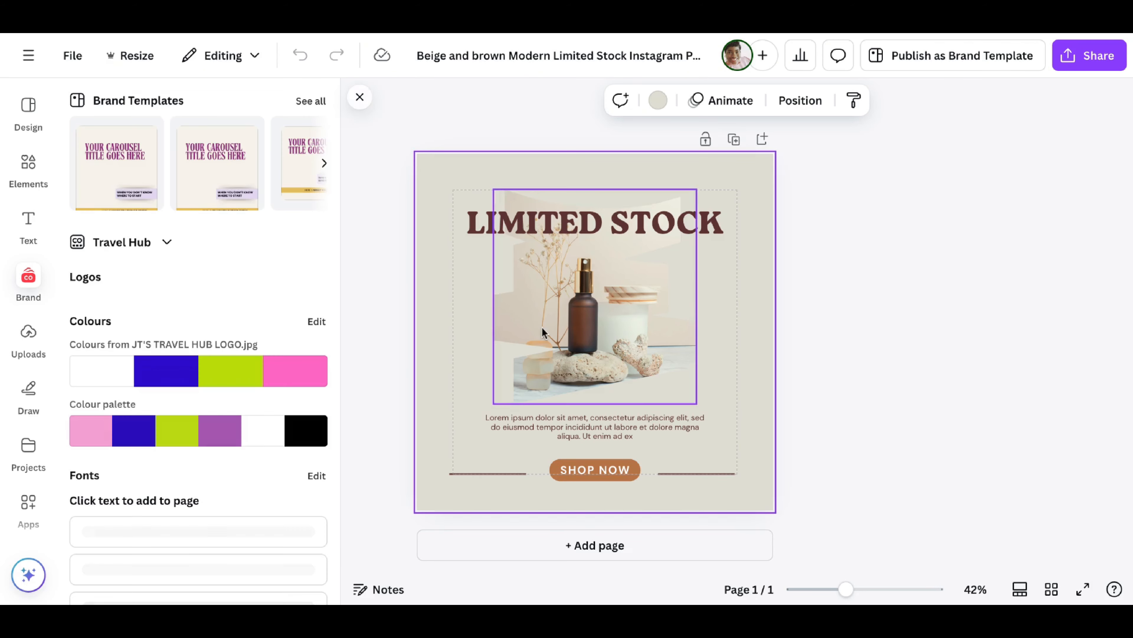
Switch the active brand kit from Travel Hub to the Coach and Course Creator kit
click(164, 253)
scroll(559, 336, down, 4)
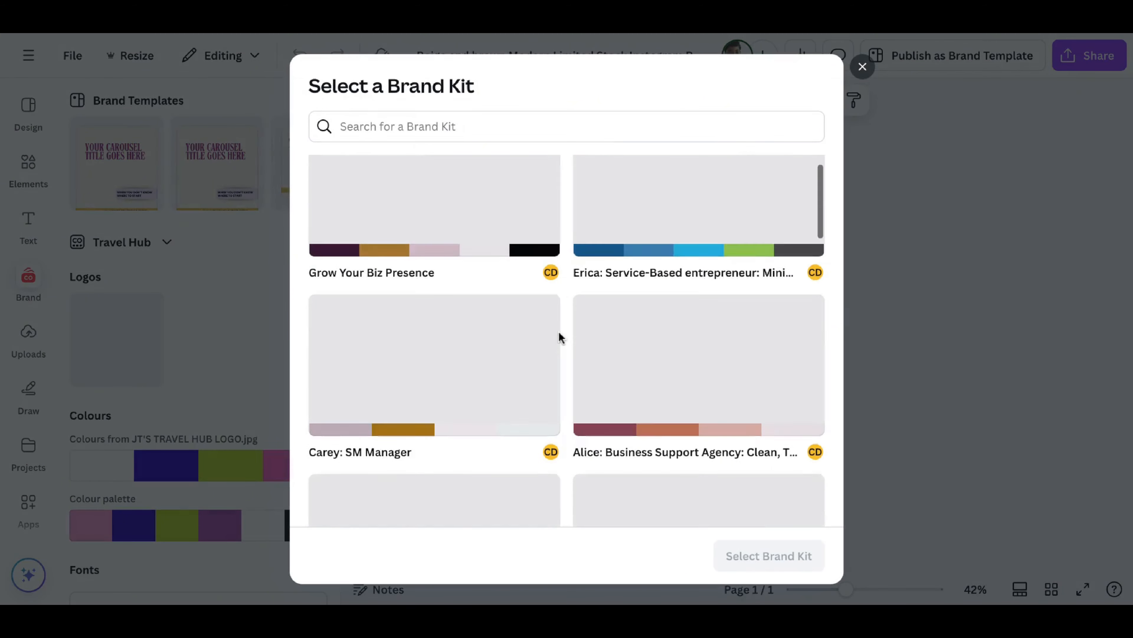
scroll(559, 337, down, 3)
click(468, 430)
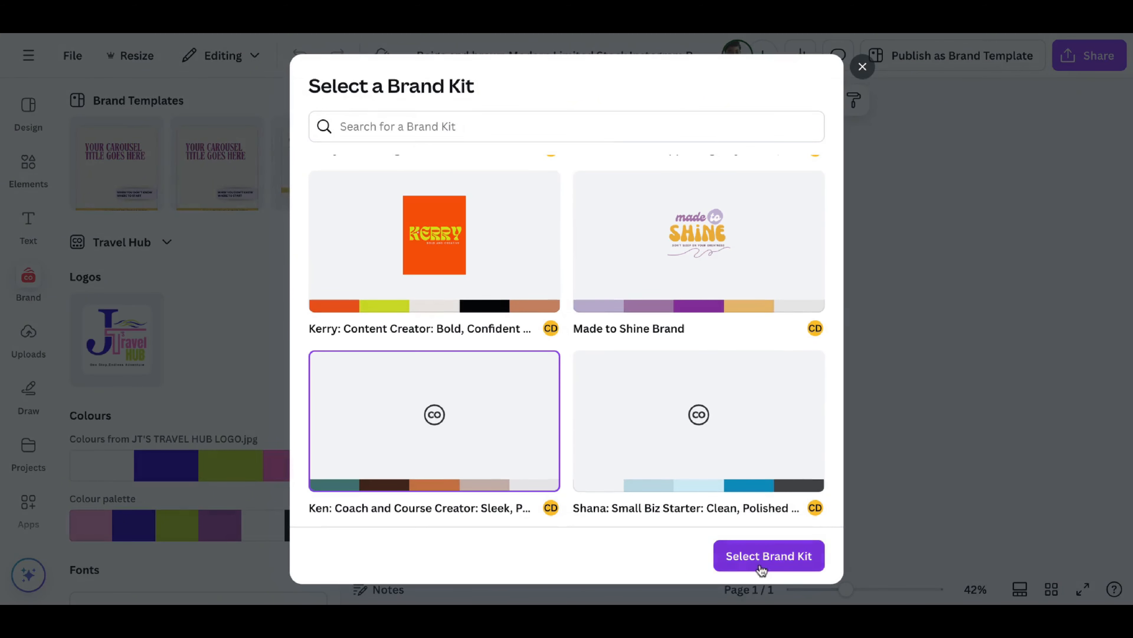
click(764, 556)
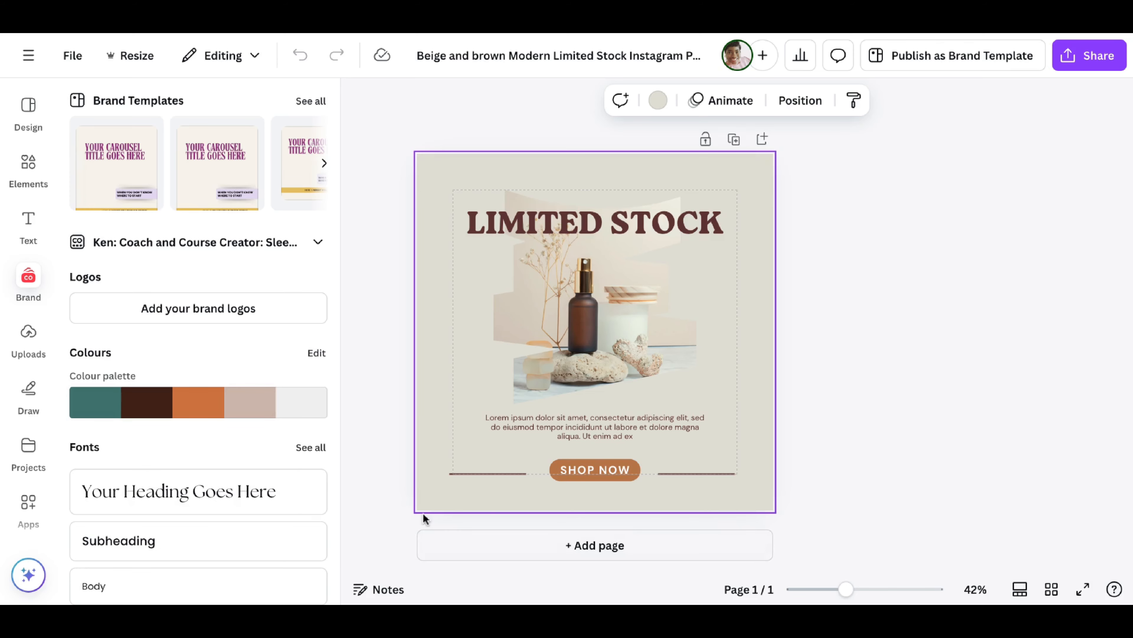
Shuffle the brand kit's colour palette across the LIMITED STOCK design until the background is teal
click(251, 408)
click(251, 408)
click(251, 409)
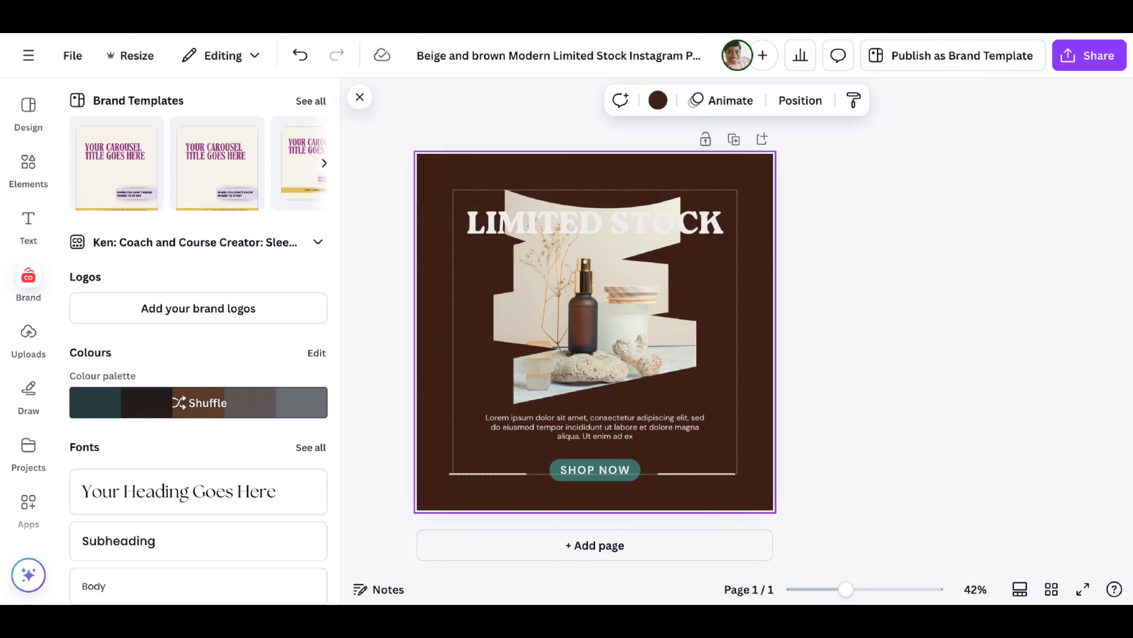
click(251, 409)
click(251, 409)
click(251, 408)
click(251, 409)
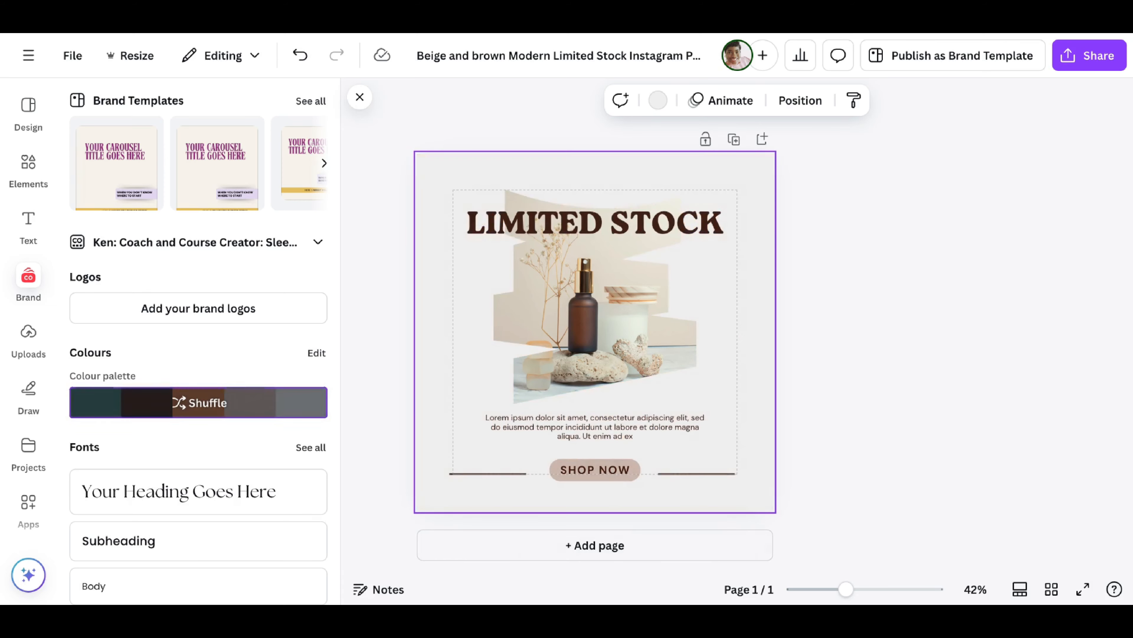
click(251, 409)
Delete the product photo and its empty frame from the middle of the post
click(665, 332)
key(Delete)
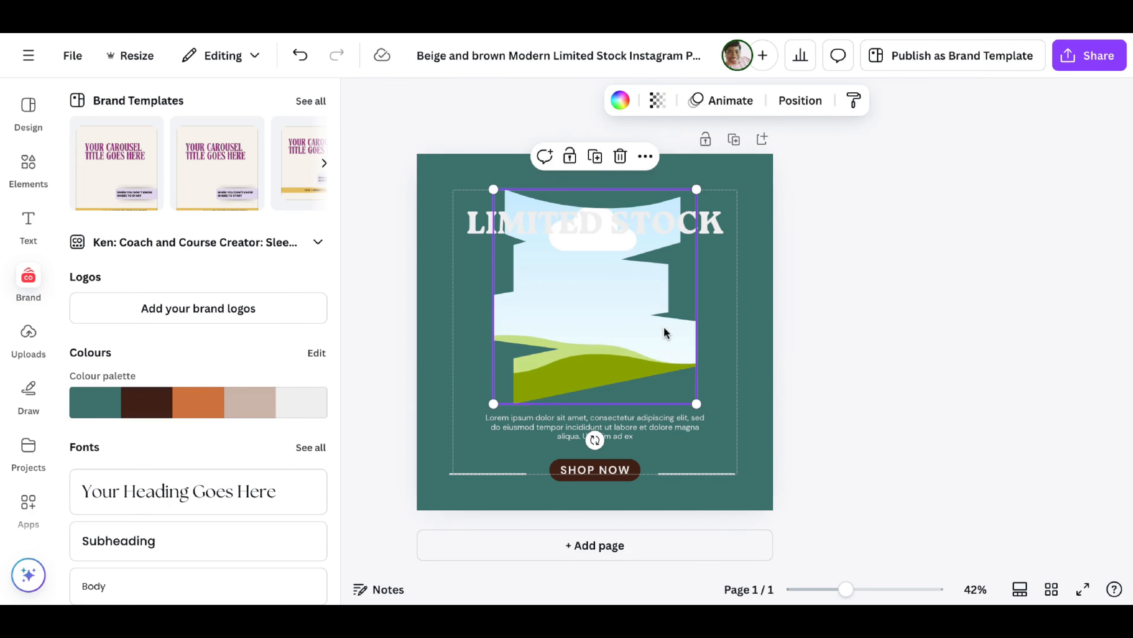
key(Delete)
click(667, 327)
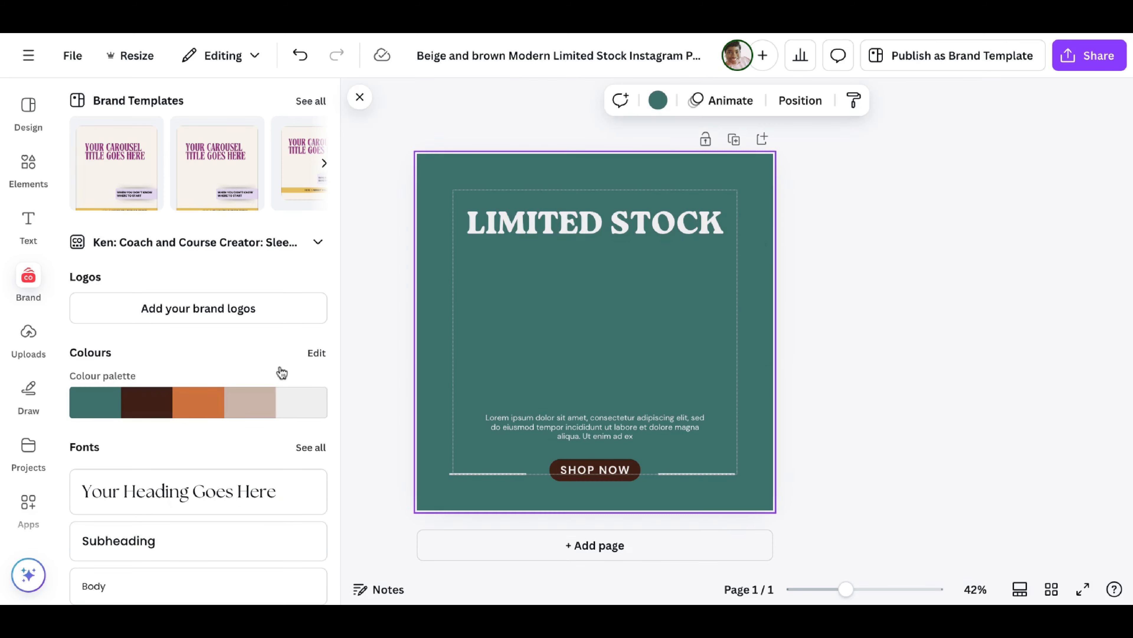
Shuffle the brand palette again until the background is dusty beige with dark brown text and a light button
click(202, 400)
click(207, 405)
click(209, 409)
click(209, 410)
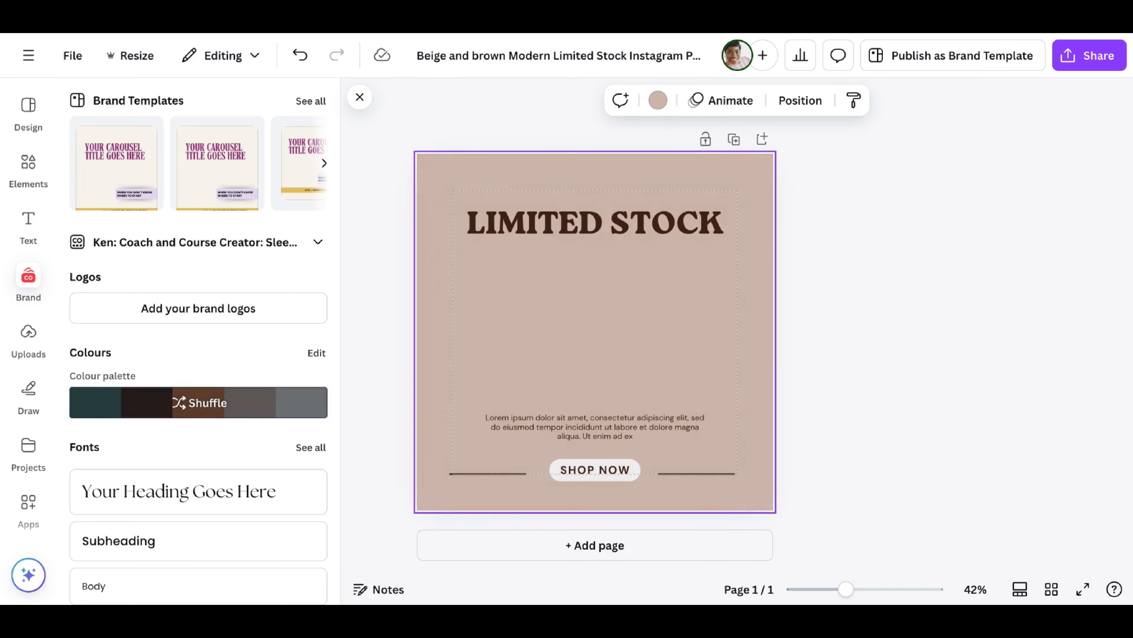
click(863, 397)
Replace the LIMITED STOCK heading with NEW COURSE and set its font to The Seasons from the brand kit fonts
double_click(598, 221)
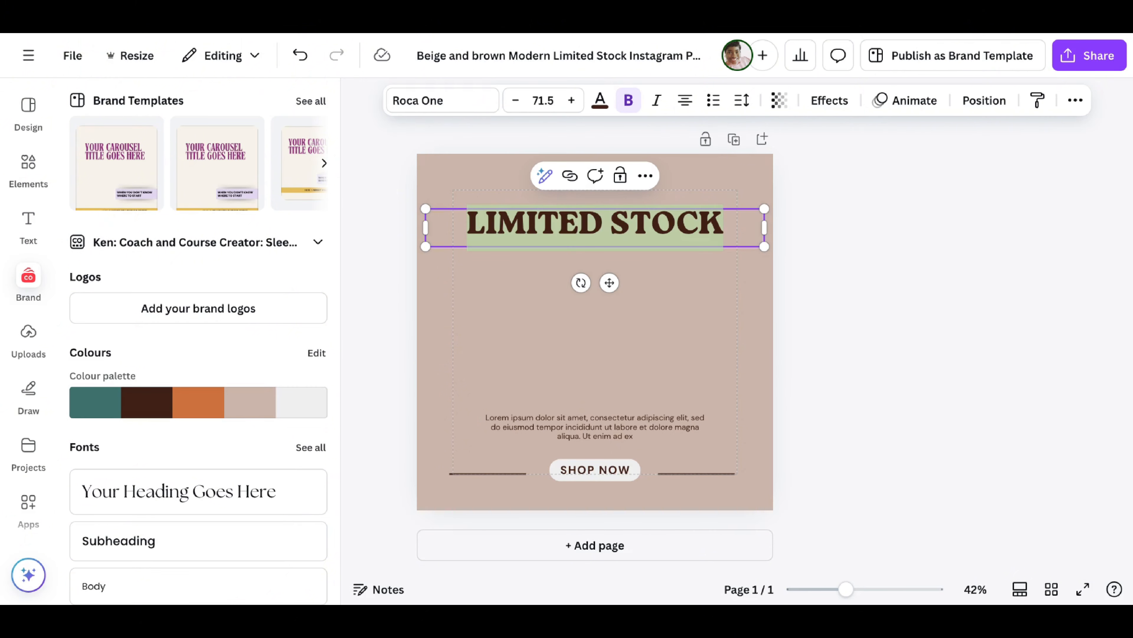
text(NEW COURSE)
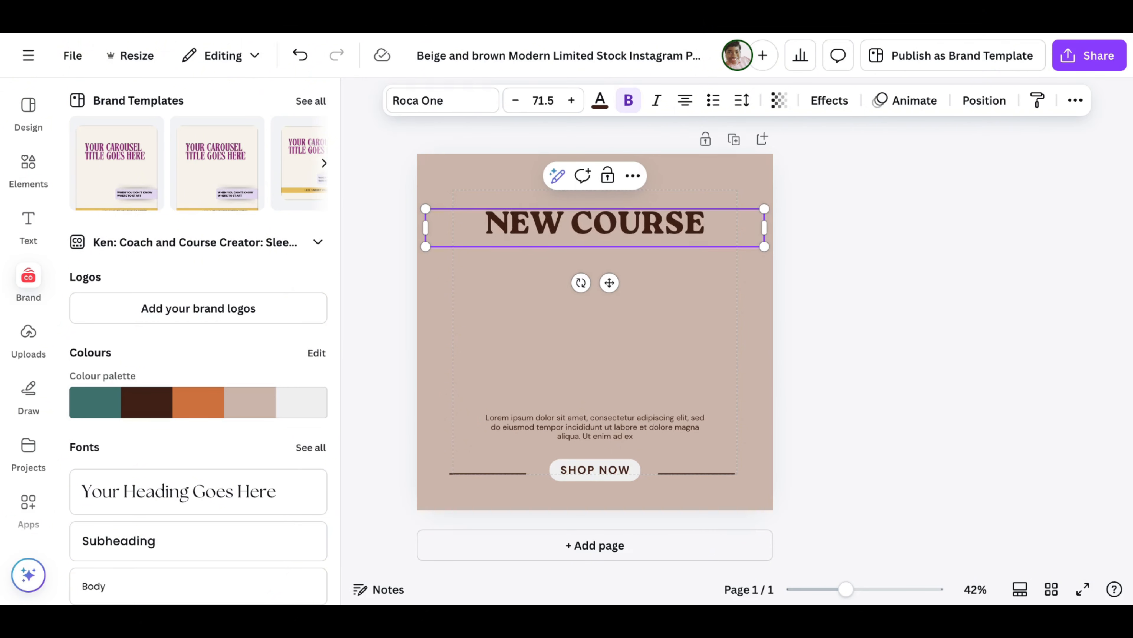
key(ctrl+a)
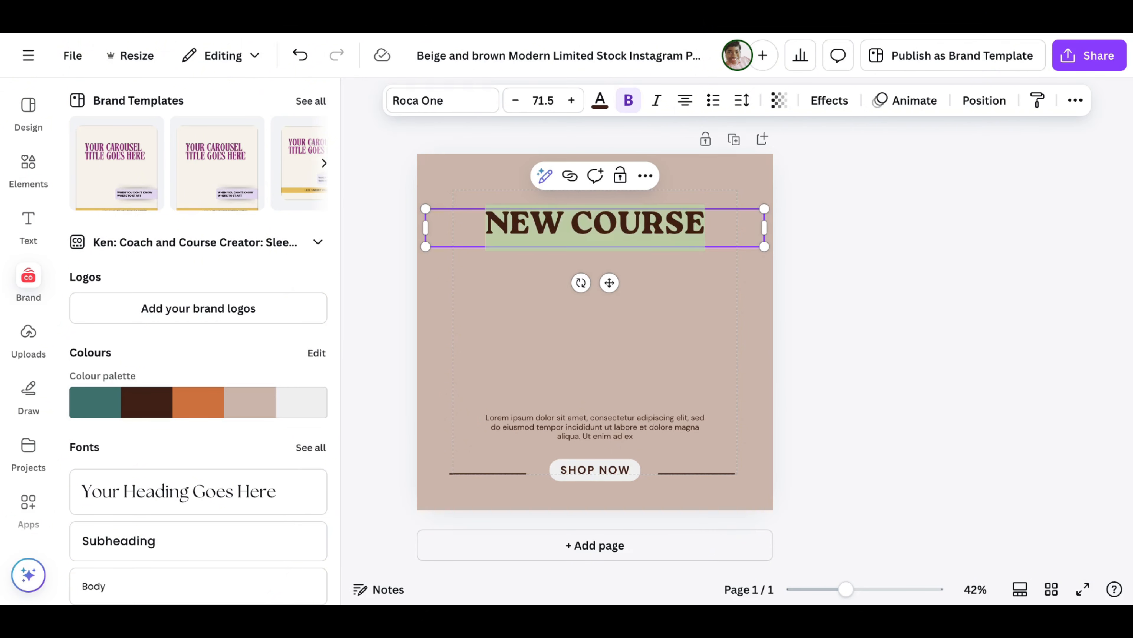
scroll(286, 348, down, 3)
click(263, 363)
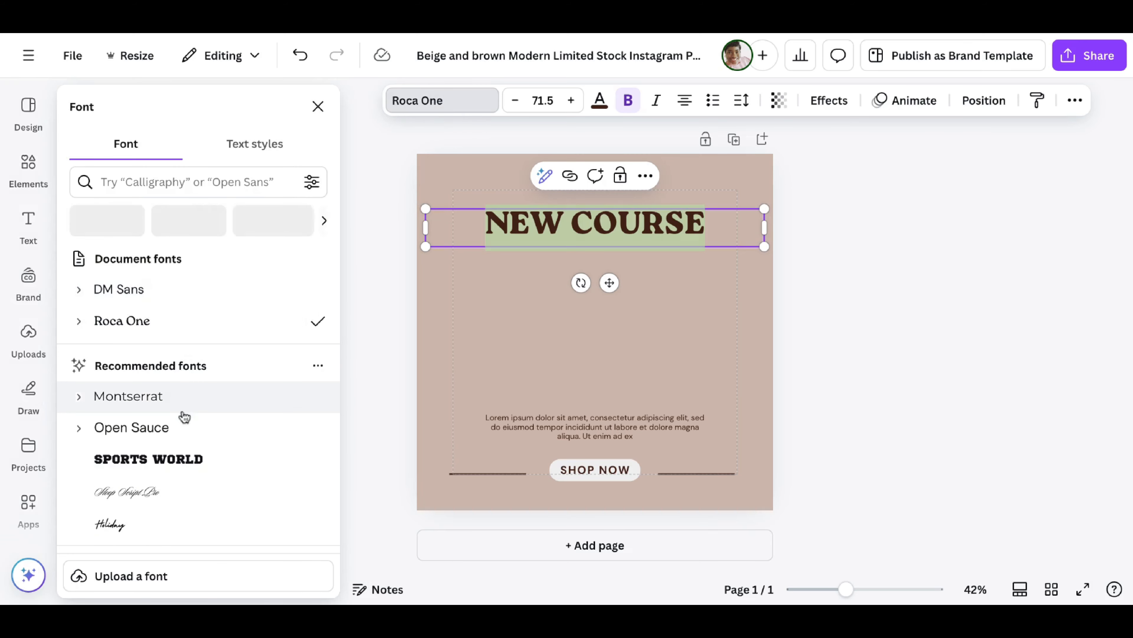
scroll(182, 412, down, 5)
scroll(185, 416, down, 4)
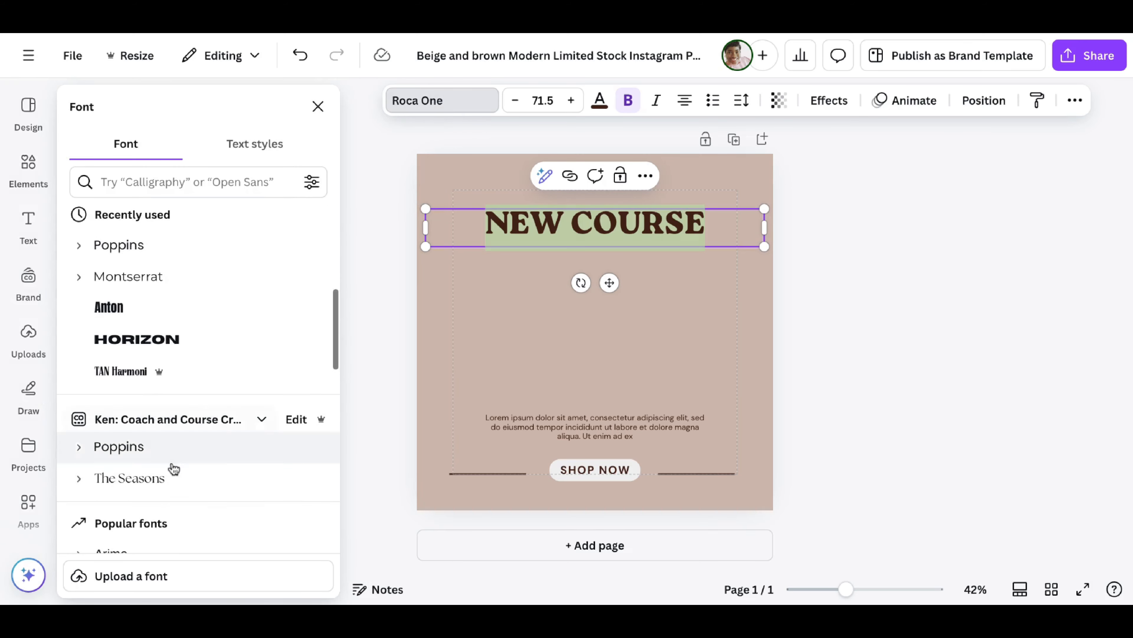
click(171, 478)
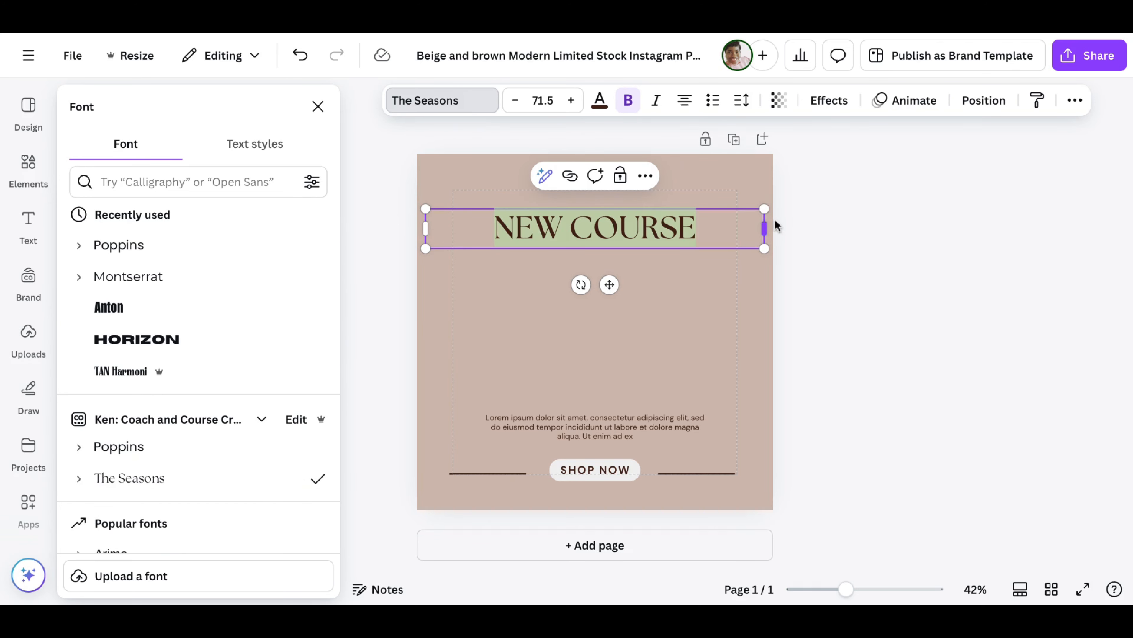
click(793, 222)
click(866, 271)
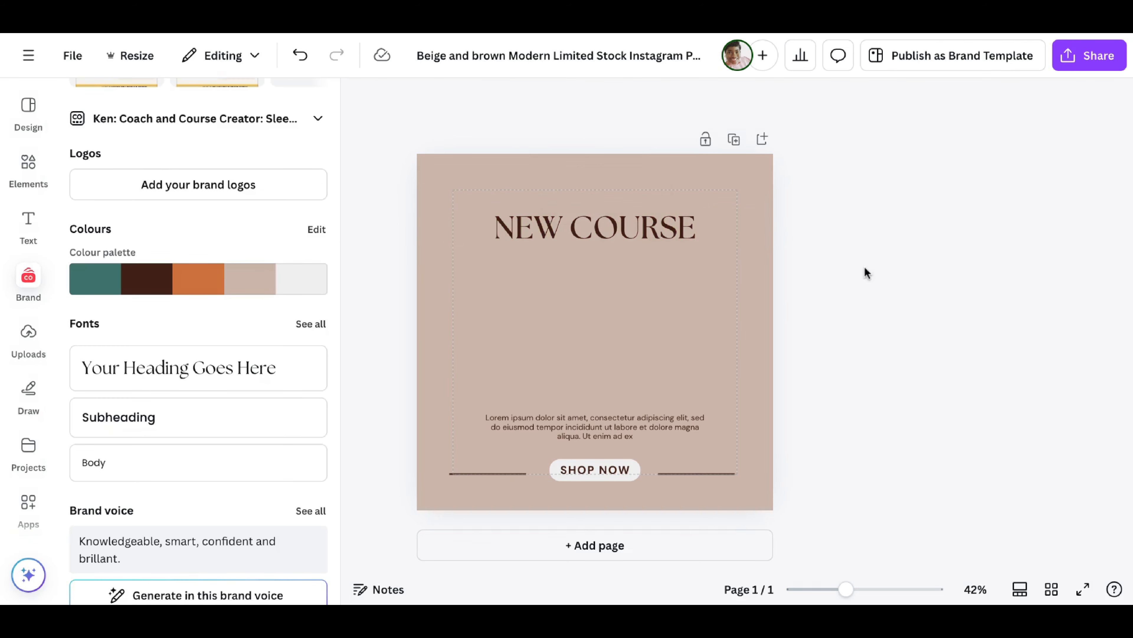
Replace the SHOP NOW button text with REGISTER TODAY
click(607, 474)
click(608, 476)
text(SIGN)
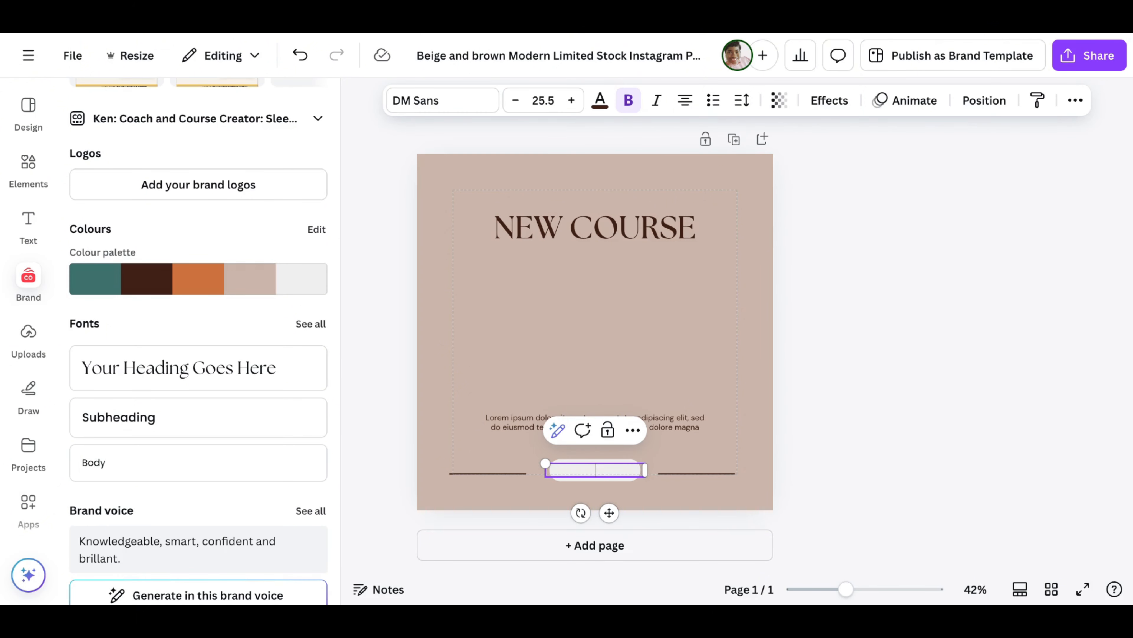
text(ISTER TODAY)
Delete the two horizontal lines on either side of the REGISTER TODAY button
click(491, 474)
key(Delete)
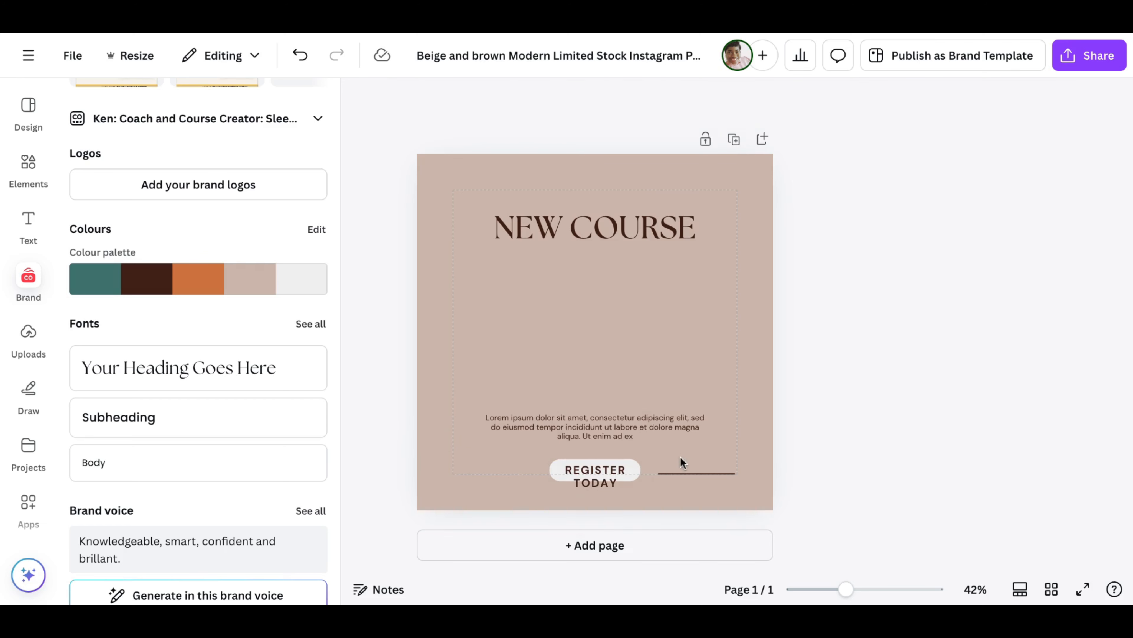
click(685, 473)
key(Delete)
Widen the REGISTER TODAY text box in both directions so the text fits on one line
click(578, 463)
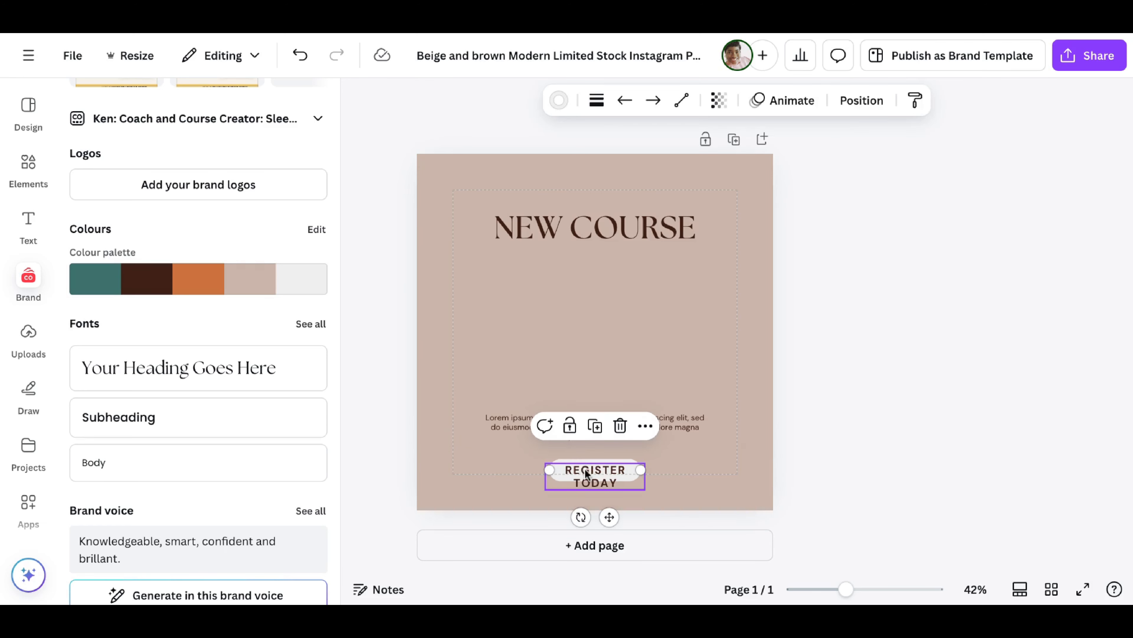
drag(846, 589, 868, 590)
scroll(713, 357, down, 5)
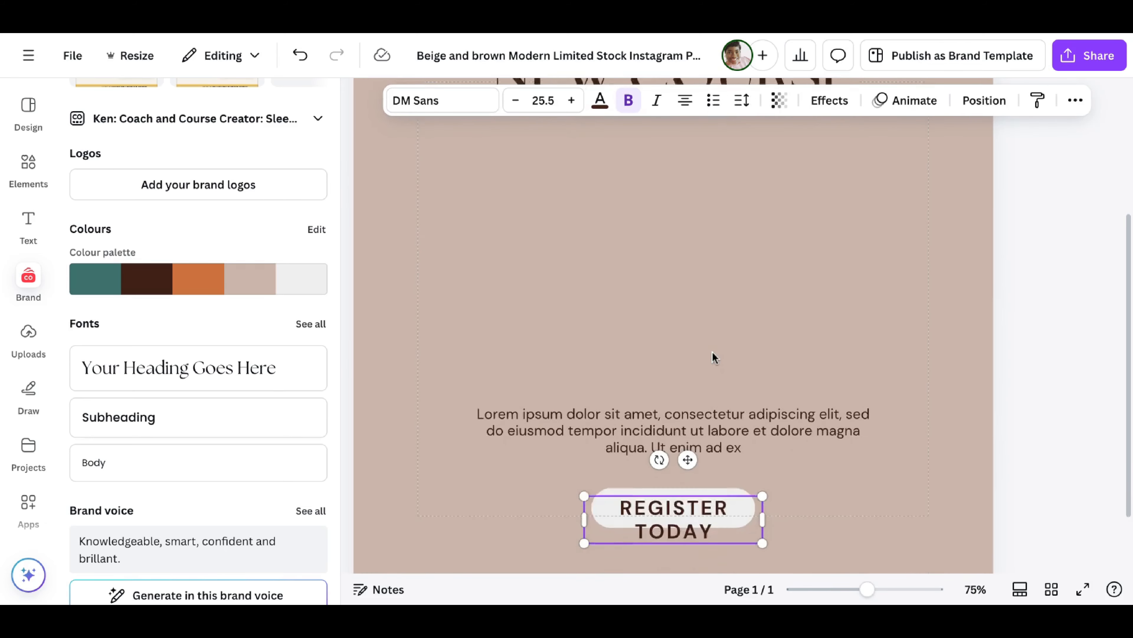
click(722, 442)
click(723, 442)
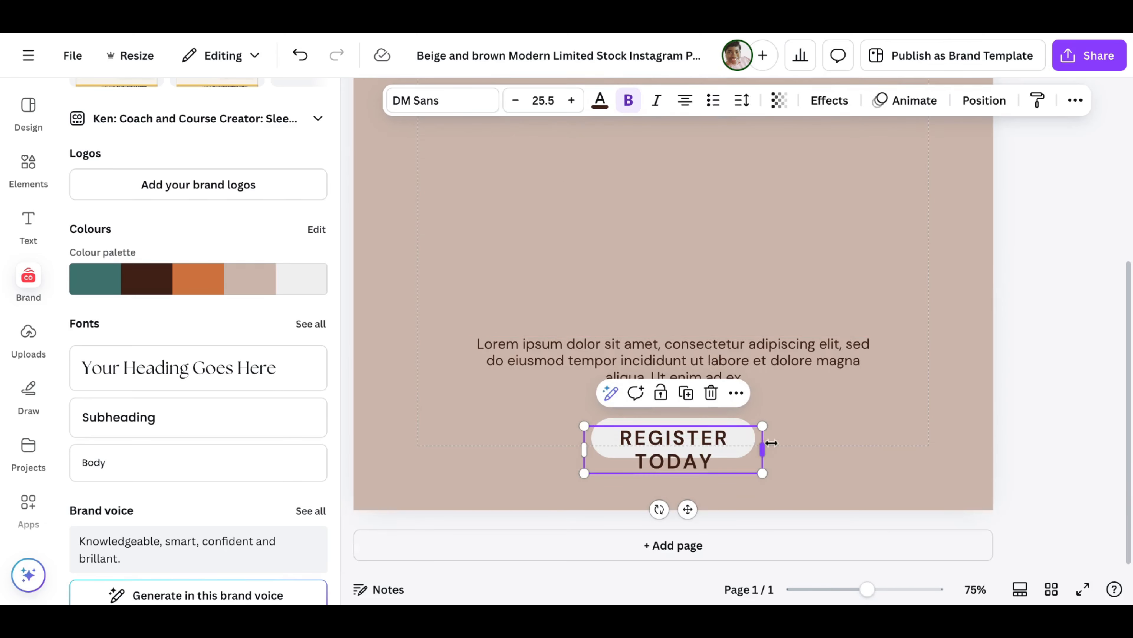
drag(755, 437, 798, 437)
drag(583, 437, 524, 436)
Lengthen the light pill line behind REGISTER TODAY past both ends of the text and set its line weight to 61
click(636, 424)
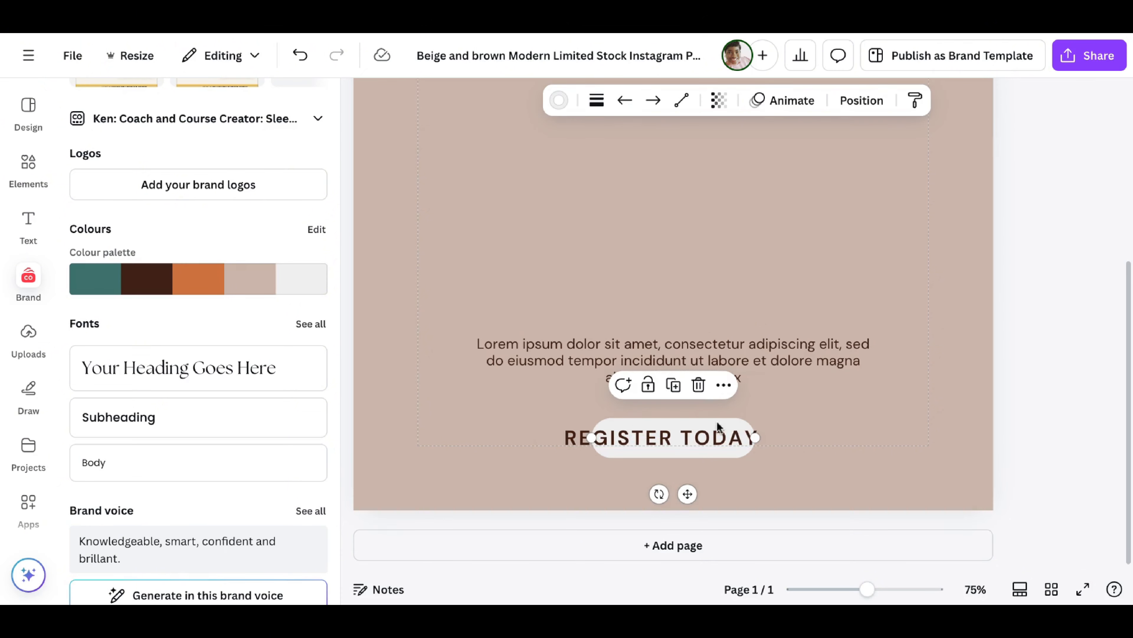
click(721, 468)
click(708, 450)
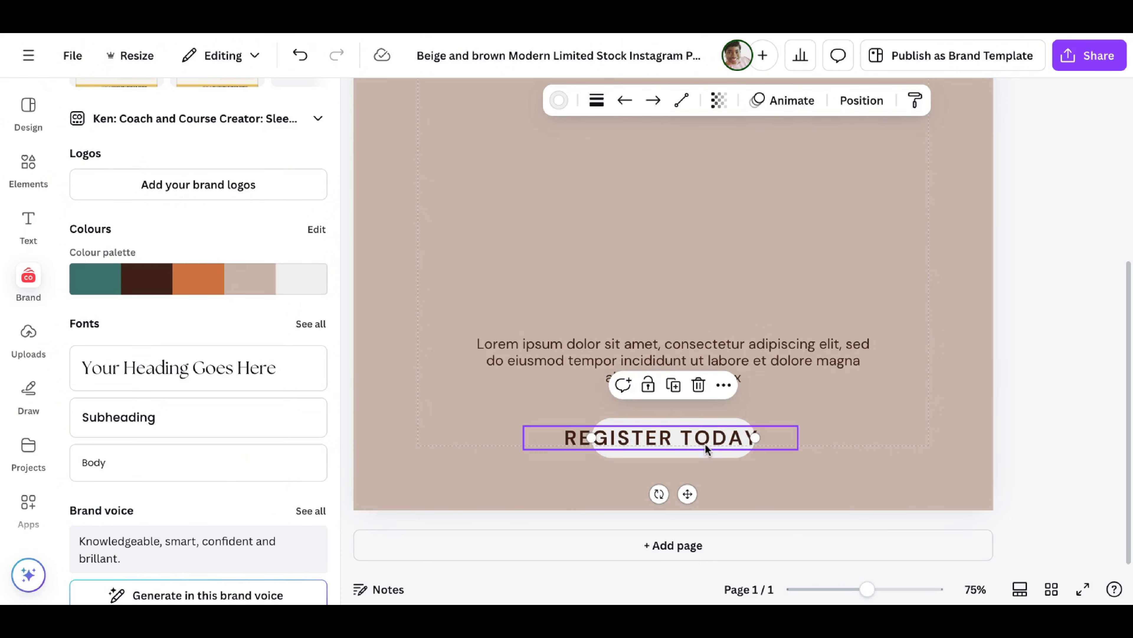
mouse_move(706, 449)
mouse_down()
mouse_move(703, 407)
mouse_move(705, 449)
mouse_up()
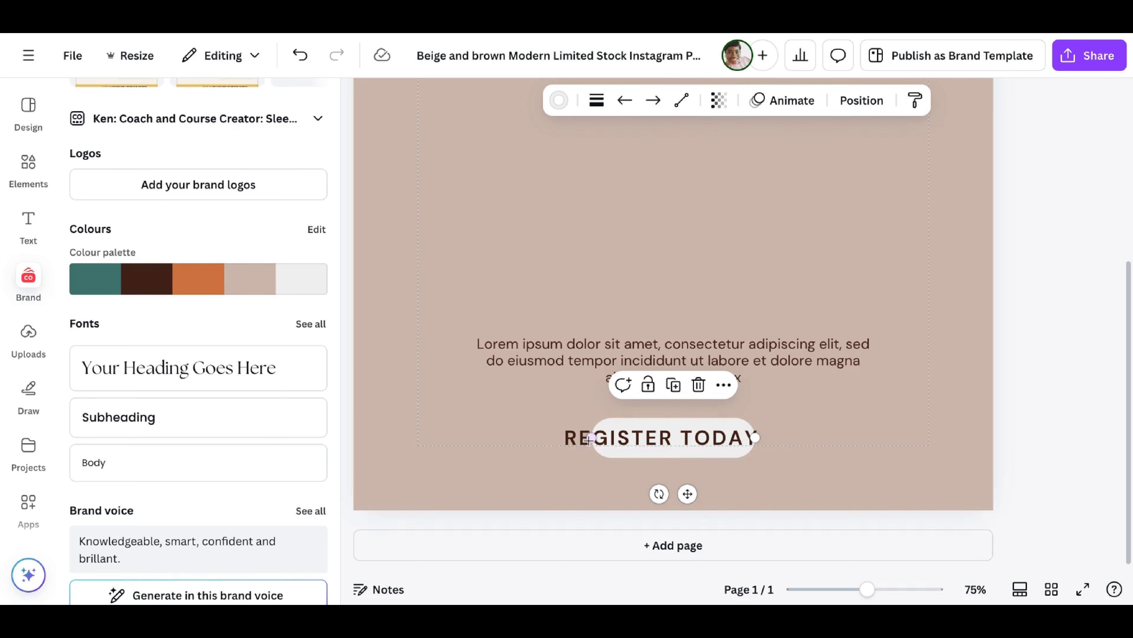
drag(590, 439, 525, 437)
drag(755, 438, 788, 437)
click(591, 106)
mouse_move(600, 240)
mouse_down()
mouse_move(567, 242)
mouse_move(595, 248)
mouse_up()
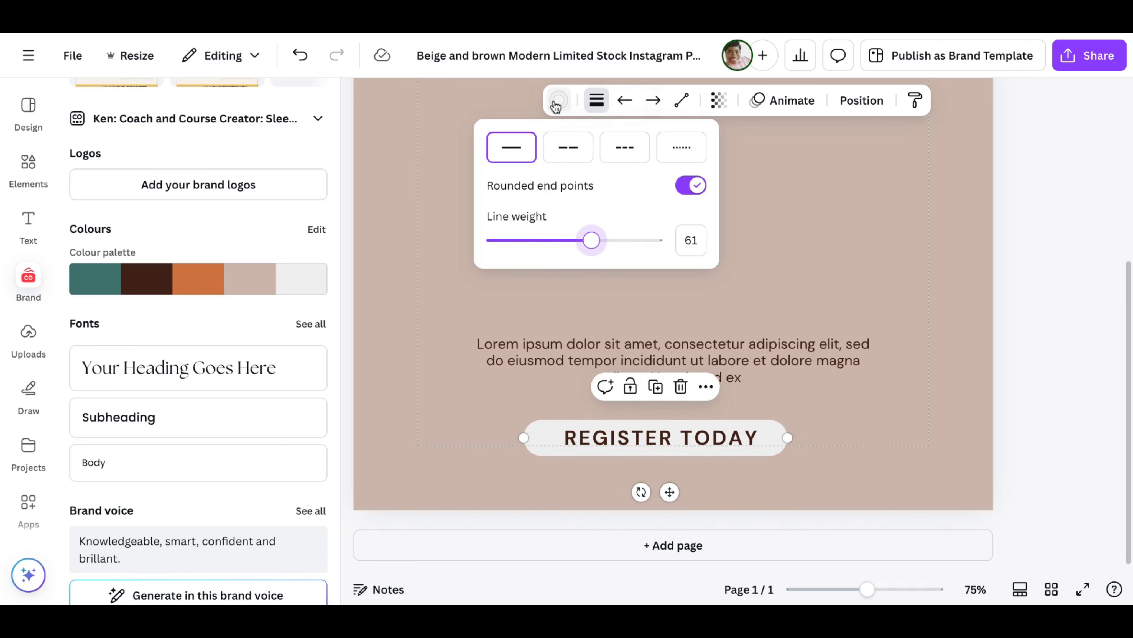
Replace the light pill with a rounded square shape, resized into a thin bar over the REGISTER TODAY text
click(681, 386)
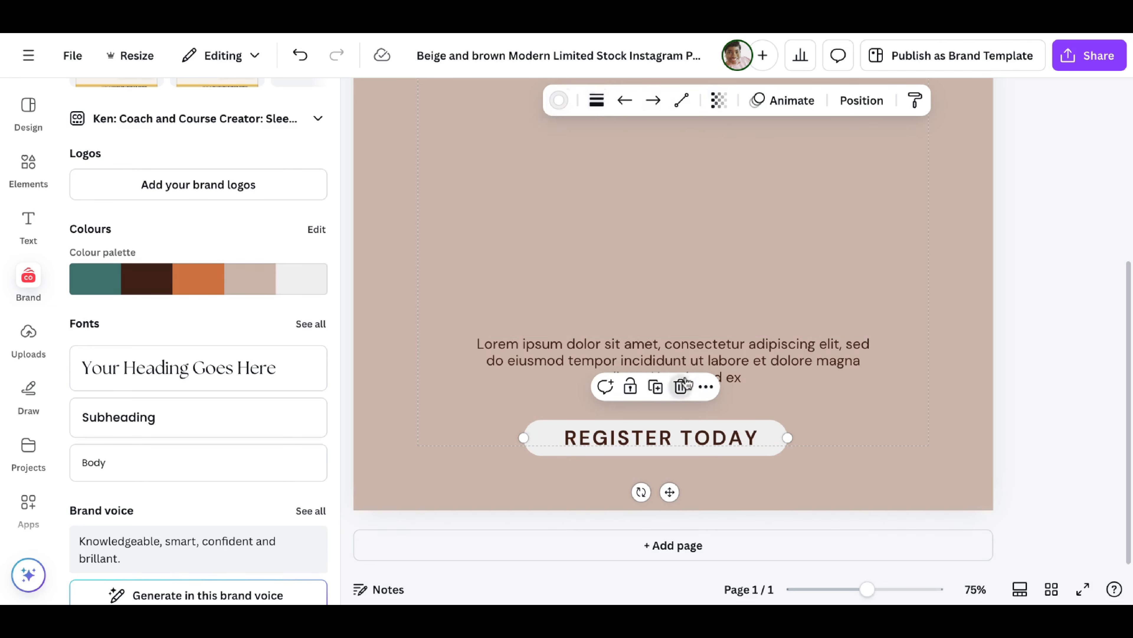
click(680, 386)
click(28, 169)
click(141, 325)
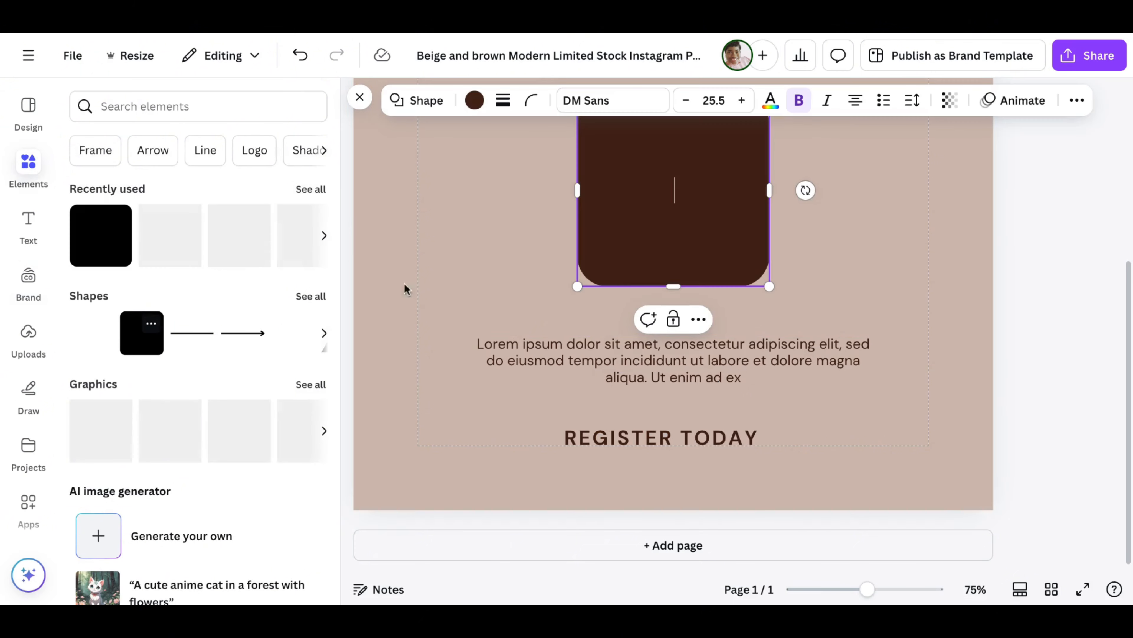
drag(650, 164, 584, 414)
drag(600, 356, 610, 424)
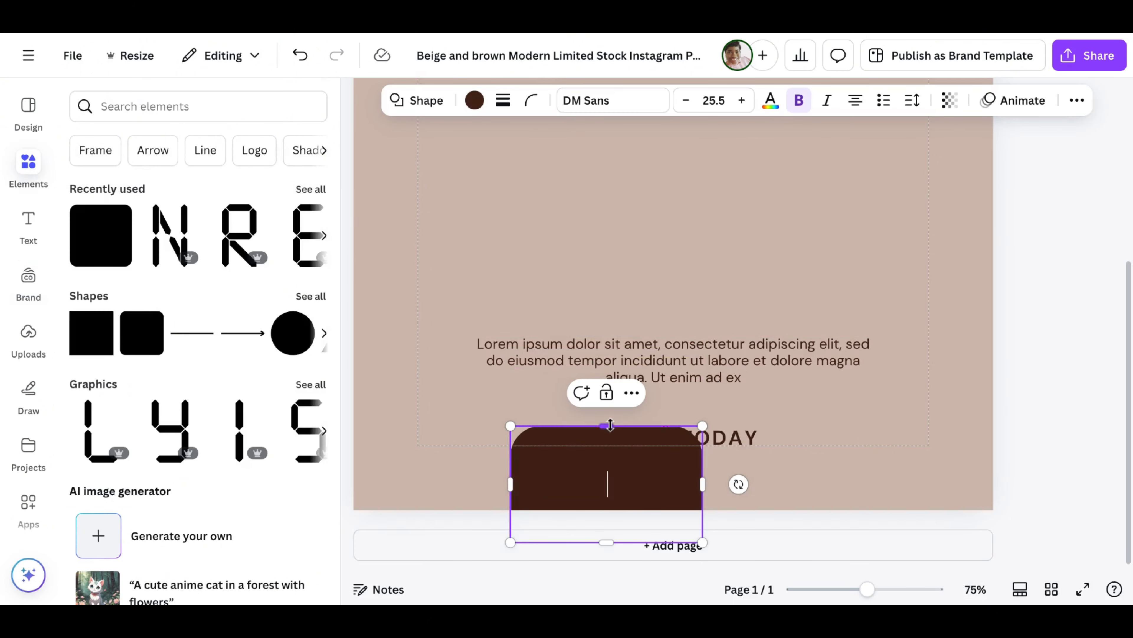
drag(608, 543, 608, 460)
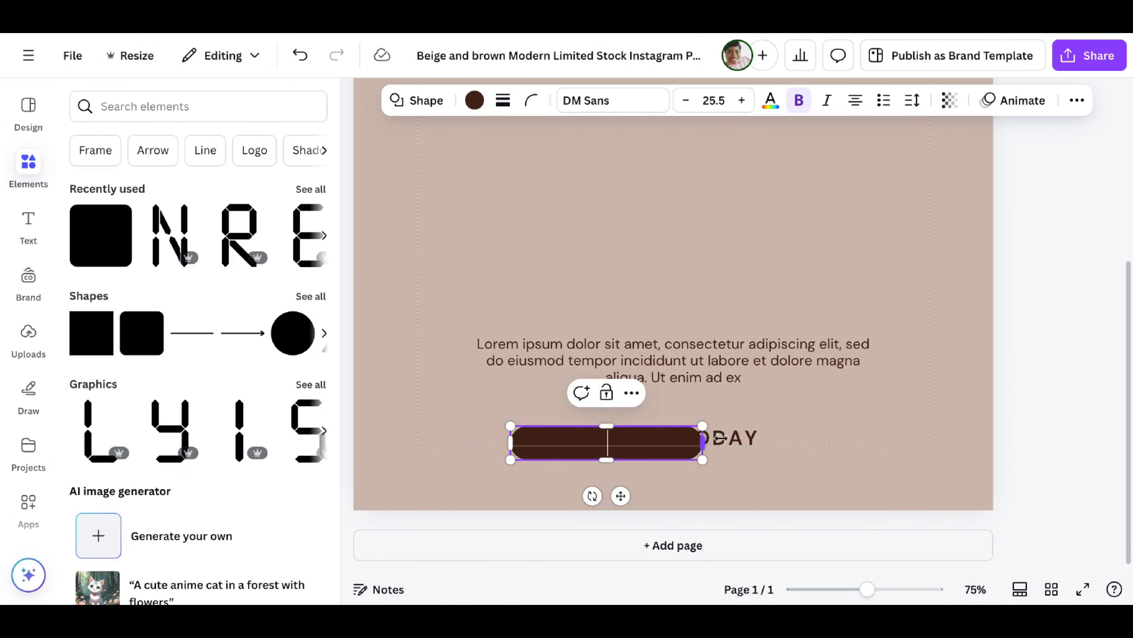
drag(716, 438, 777, 440)
Give the bar a corner rounding of 14 and the brand palette's orange fill, and centre it horizontally on the page
click(531, 100)
drag(518, 165, 466, 165)
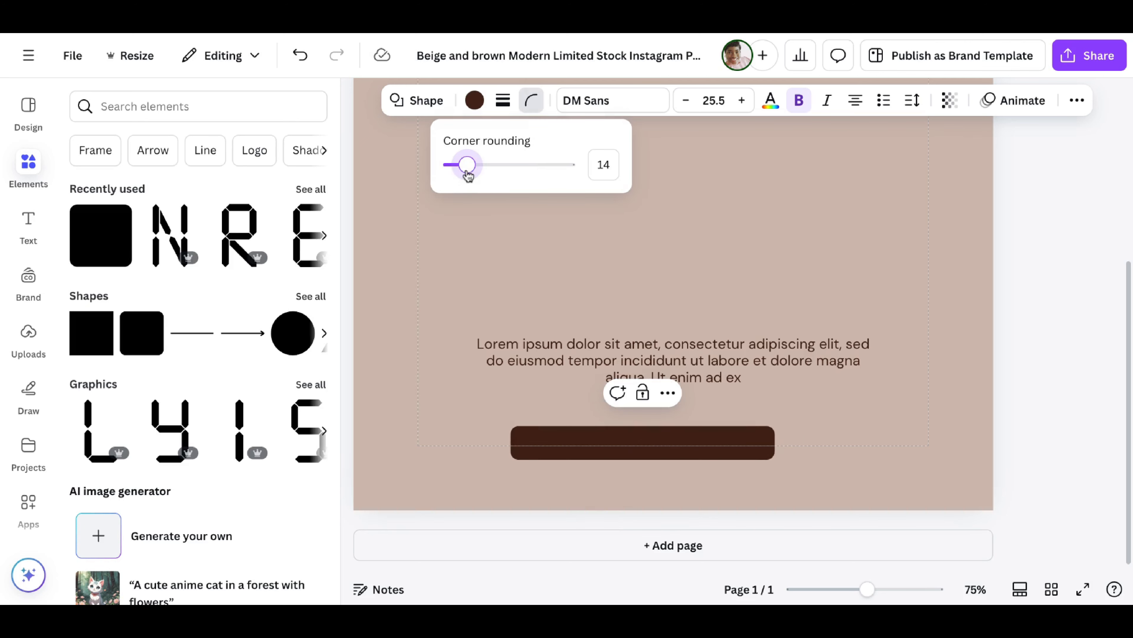
click(474, 100)
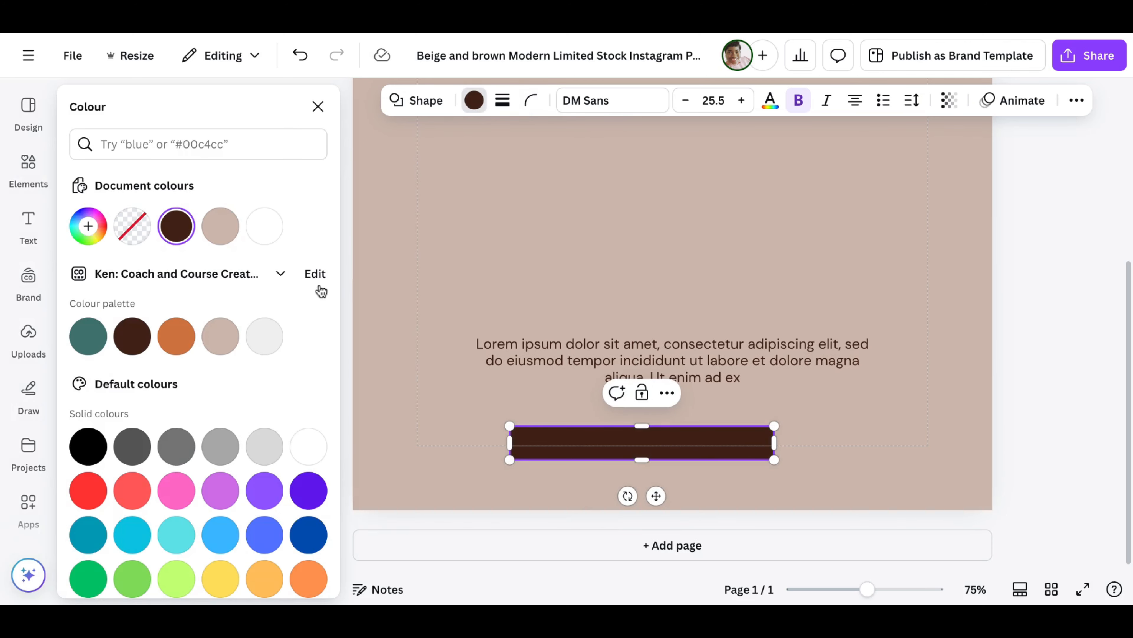
click(179, 348)
drag(659, 493, 690, 490)
Narrow the NEW COURSE text box to the page margins and set its font size to 96
scroll(669, 313, up, 5)
click(669, 196)
drag(950, 197, 853, 196)
click(378, 100)
scroll(382, 322, down, 2)
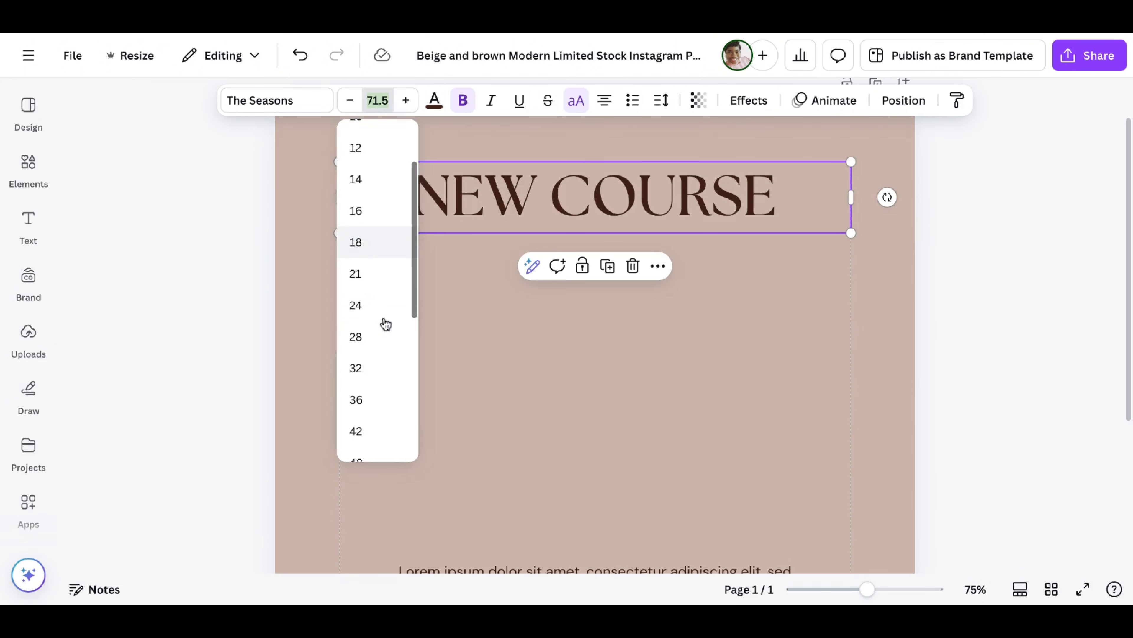
scroll(376, 384, down, 5)
scroll(376, 384, down, 3)
click(375, 393)
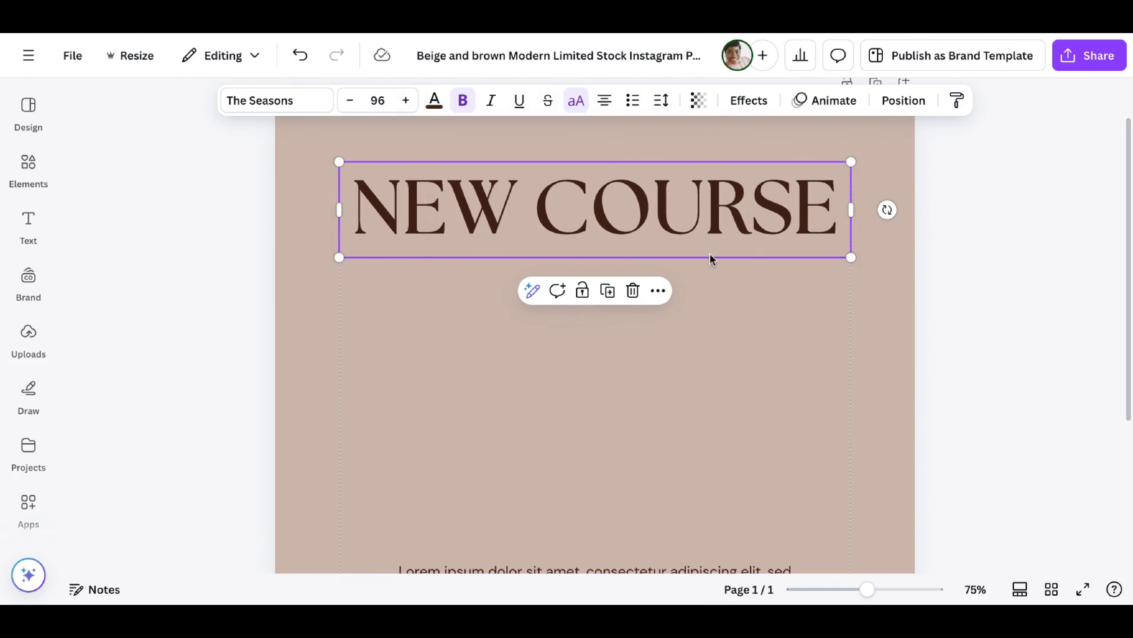
Duplicate the NEW COURSE heading, place the copy directly below it and change its text to COMING SOON
click(606, 291)
drag(615, 227, 612, 238)
double_click(612, 238)
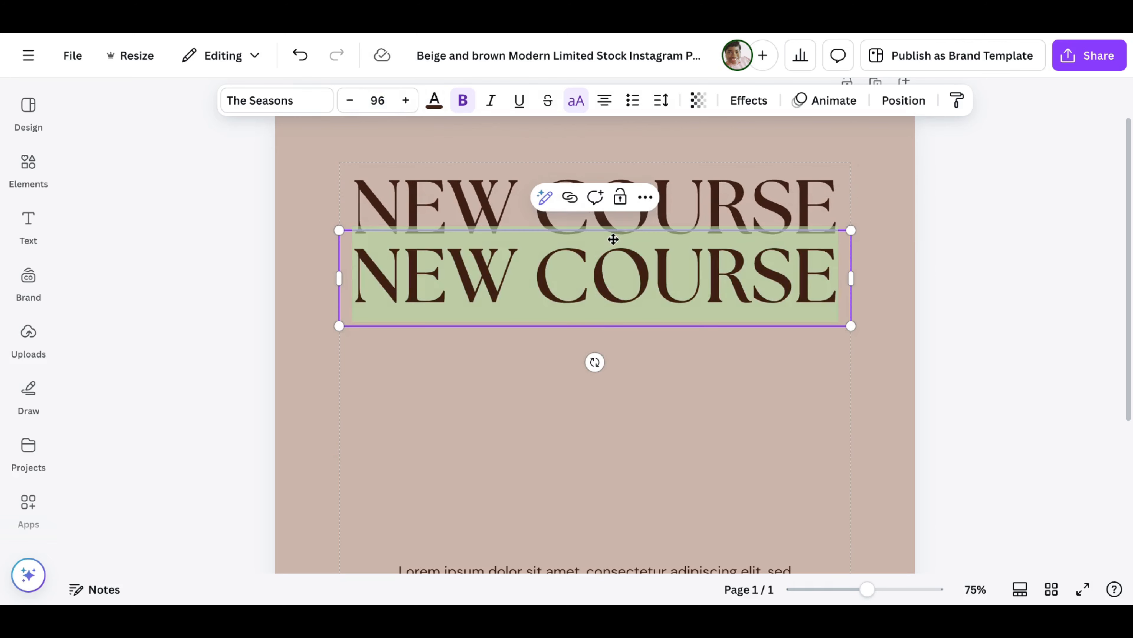
text(COMING SOON)
Reduce the COMING SOON text's size so it fits on one line and roughly matches the width of the NEW COURSE heading
key(ctrl+a)
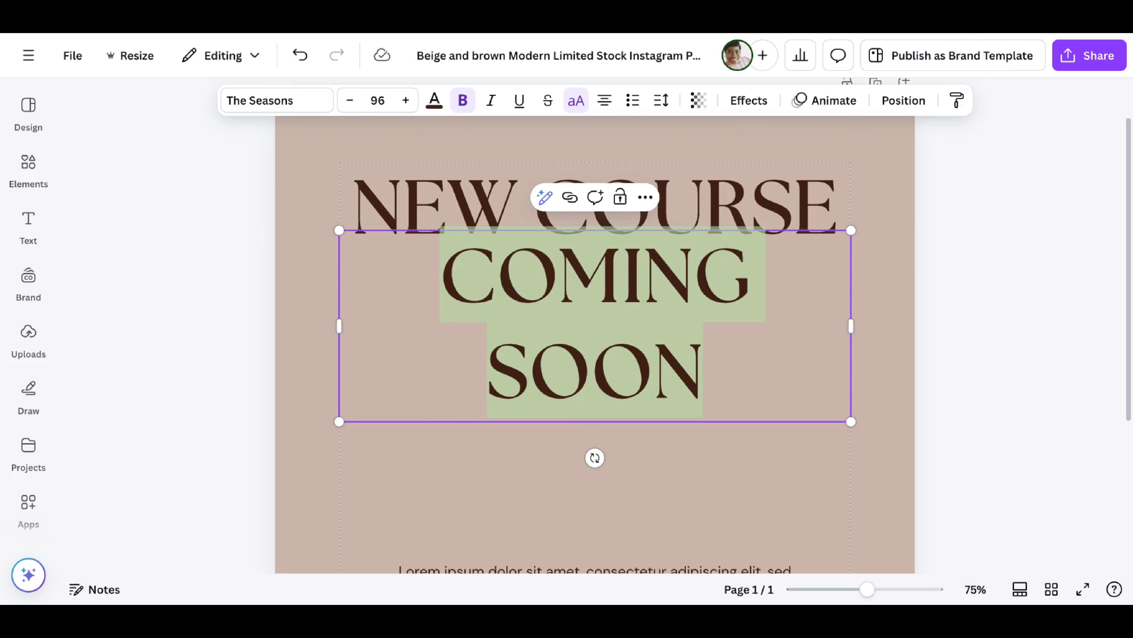
click(365, 100)
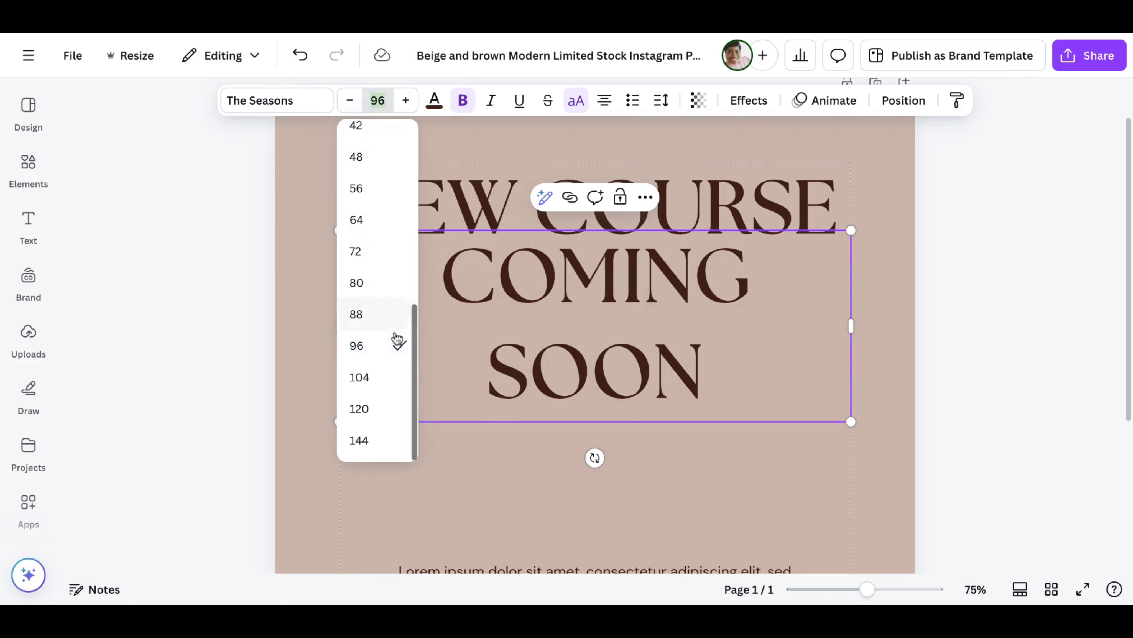
click(367, 220)
drag(332, 263, 348, 313)
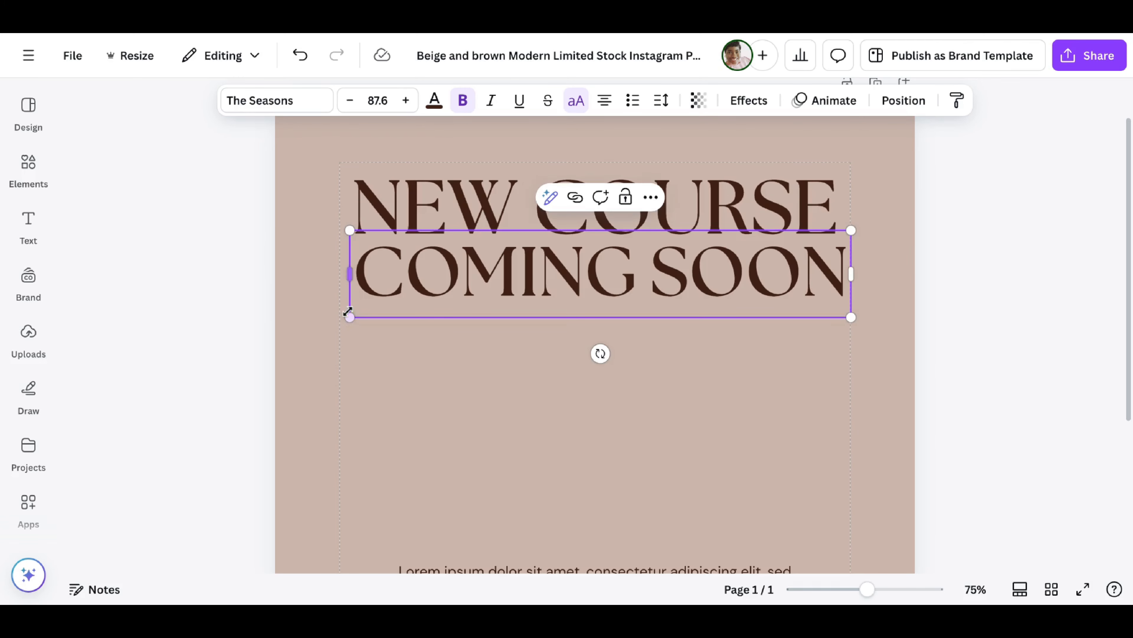
drag(851, 316, 842, 316)
click(844, 384)
Replace the placeholder paragraph with "Your goes details goes here, in this text size. No more than two sentences at this text size."
drag(867, 589, 854, 588)
click(643, 458)
text(Your goes details goes here, in this text size. No mor)
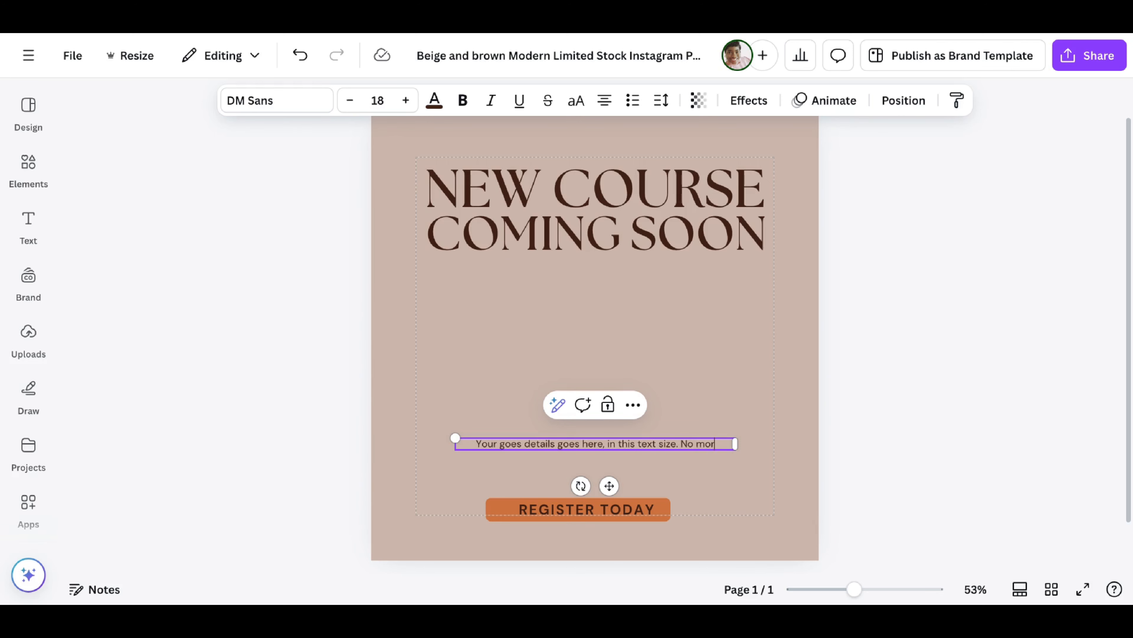
text(wo sentences at this text size.)
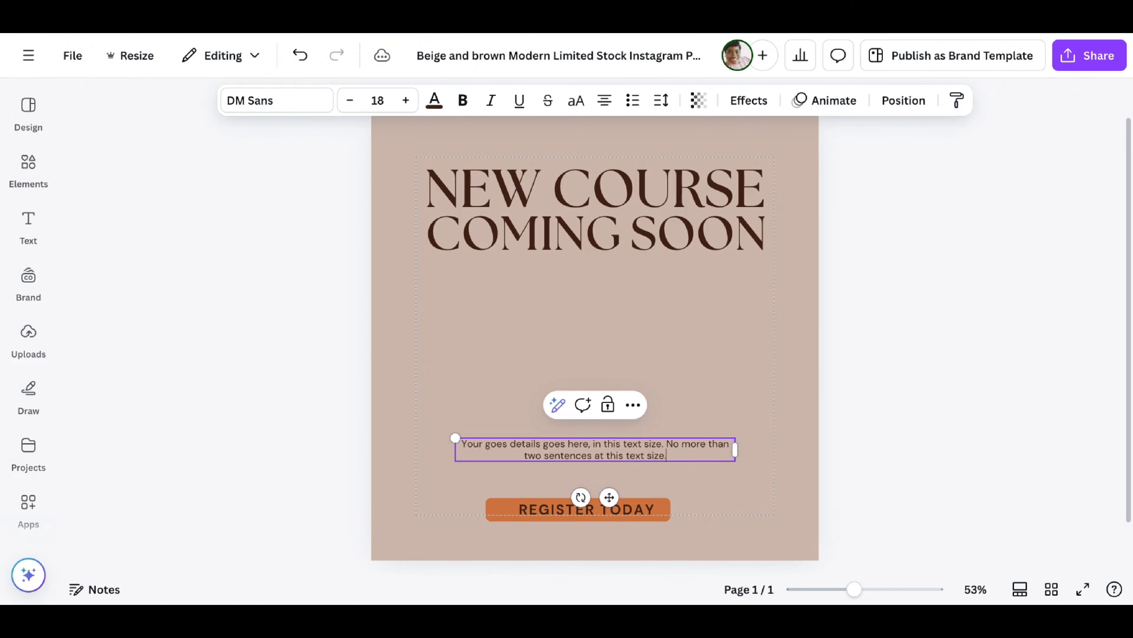
click(913, 393)
click(443, 385)
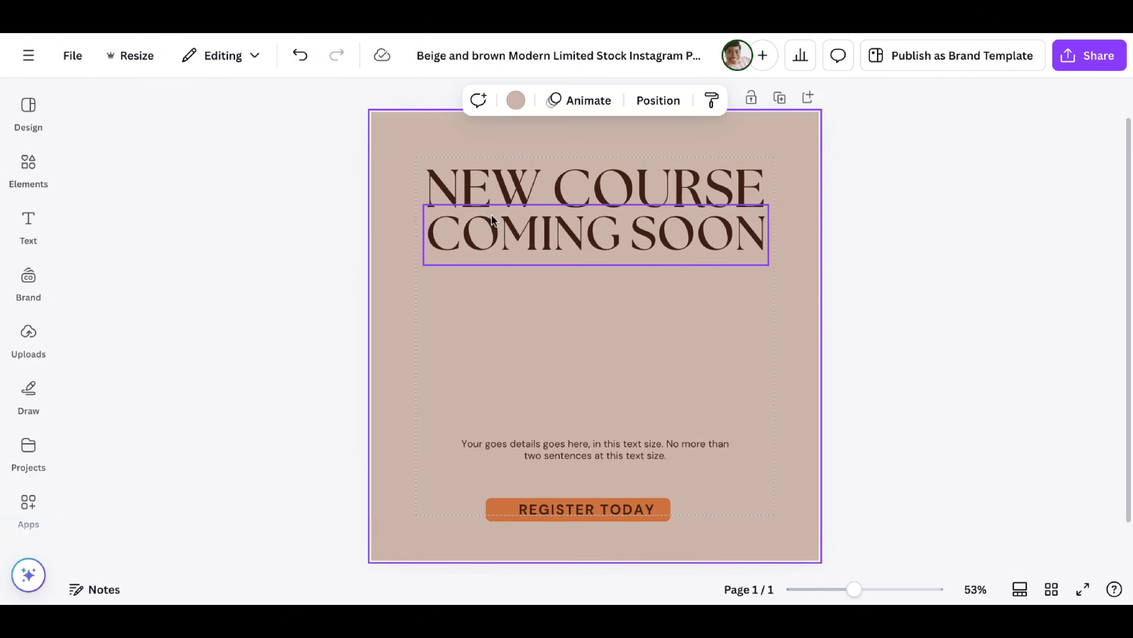
Centre the REGISTER TODAY text within the orange bar and colour it white
click(522, 512)
drag(686, 506, 670, 506)
click(433, 100)
click(179, 227)
click(265, 228)
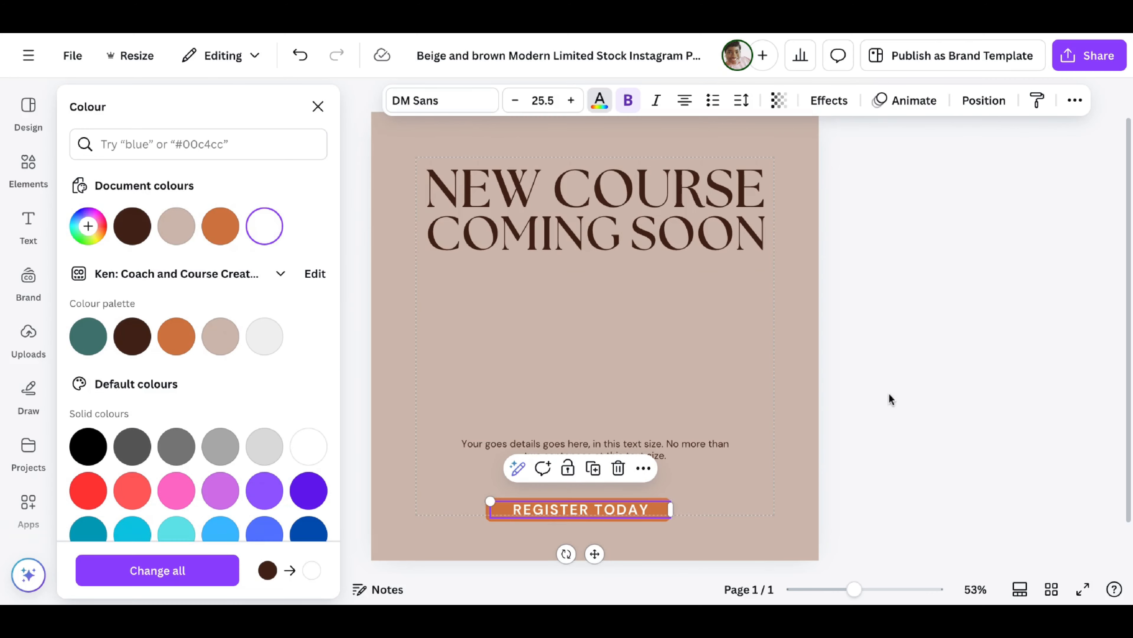
click(889, 395)
click(576, 133)
click(29, 393)
Set the details paragraph's font to Poppins from the brand kit and replace DM Sans with it throughout the design
click(511, 448)
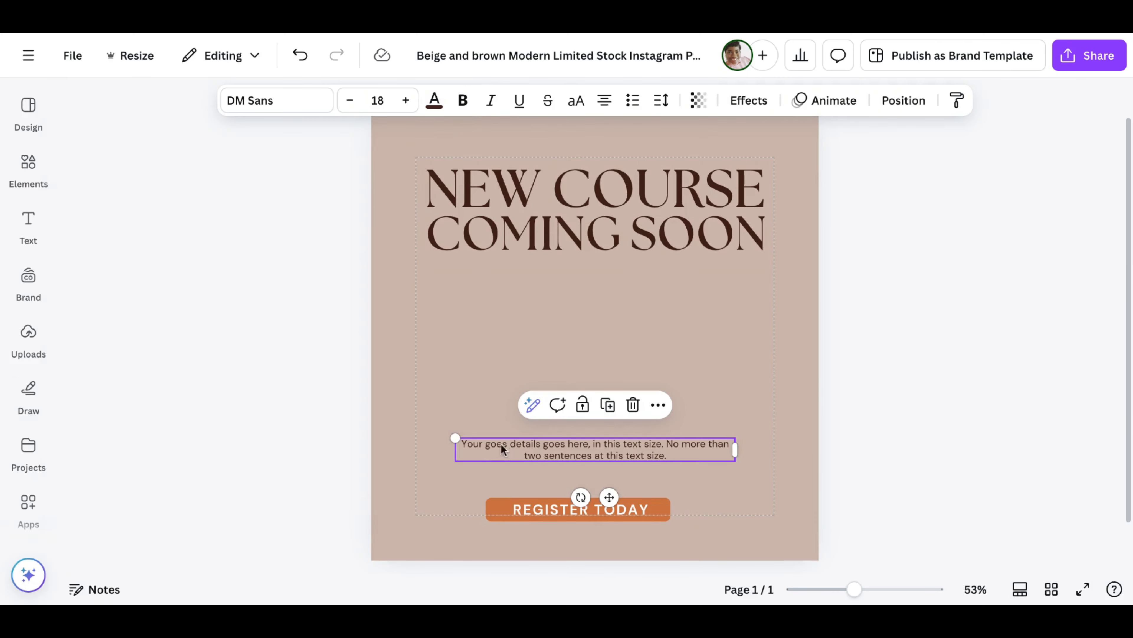
click(28, 226)
click(412, 100)
scroll(140, 407, down, 2)
click(140, 407)
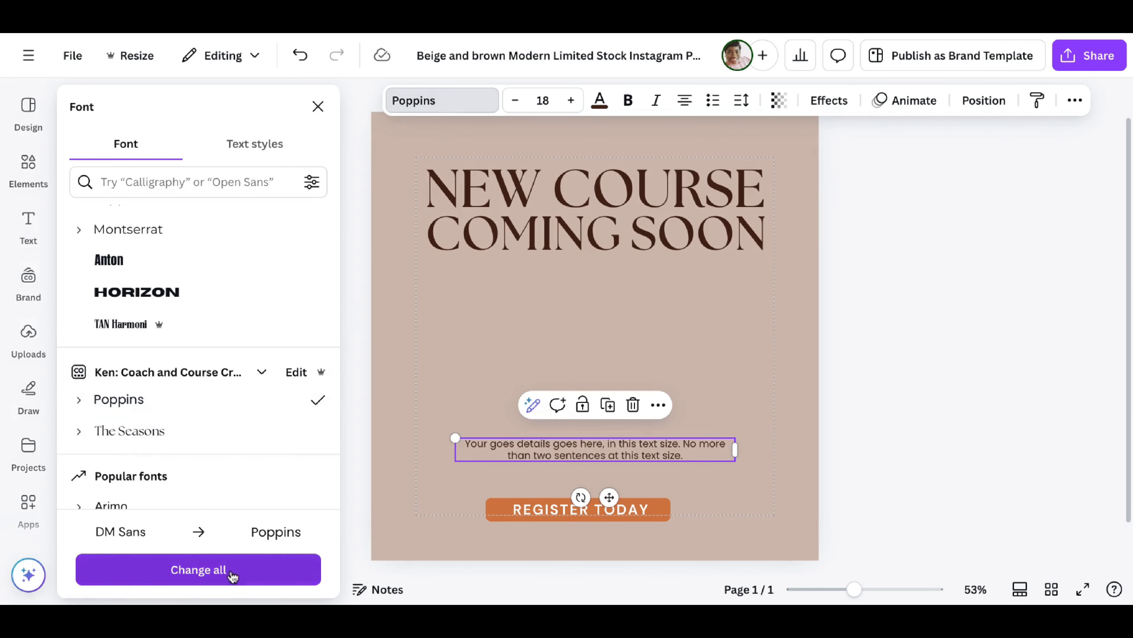
click(197, 569)
click(535, 206)
click(518, 322)
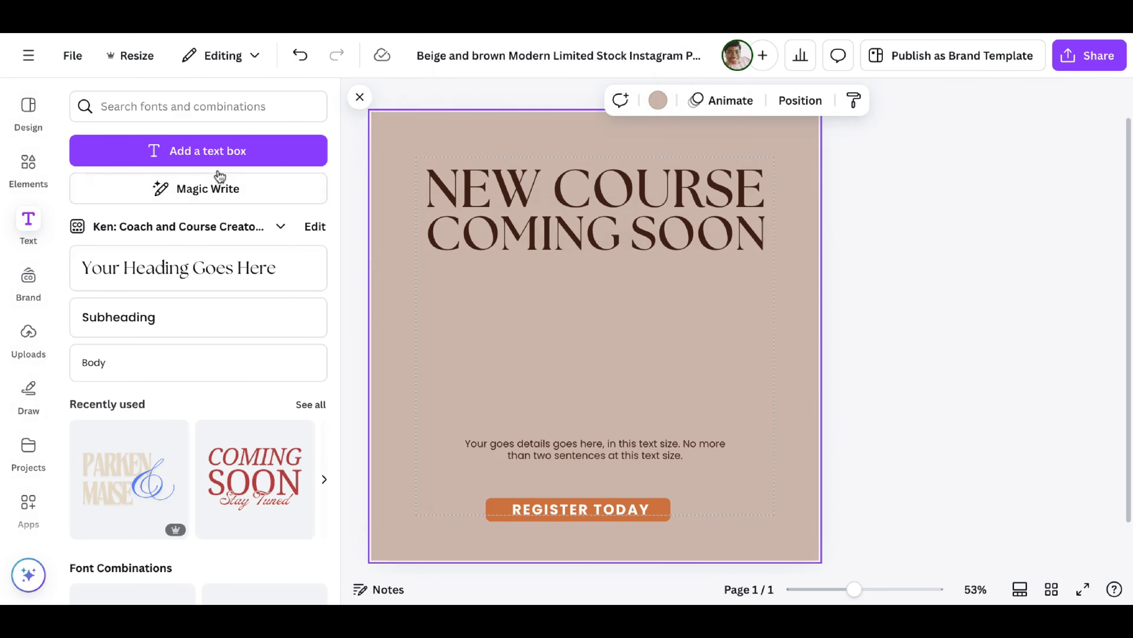
Add a dark brown square at the page's top-left corner and stretch it into a full-width banner covering the heading area
click(29, 167)
click(95, 325)
click(764, 334)
drag(580, 329, 425, 174)
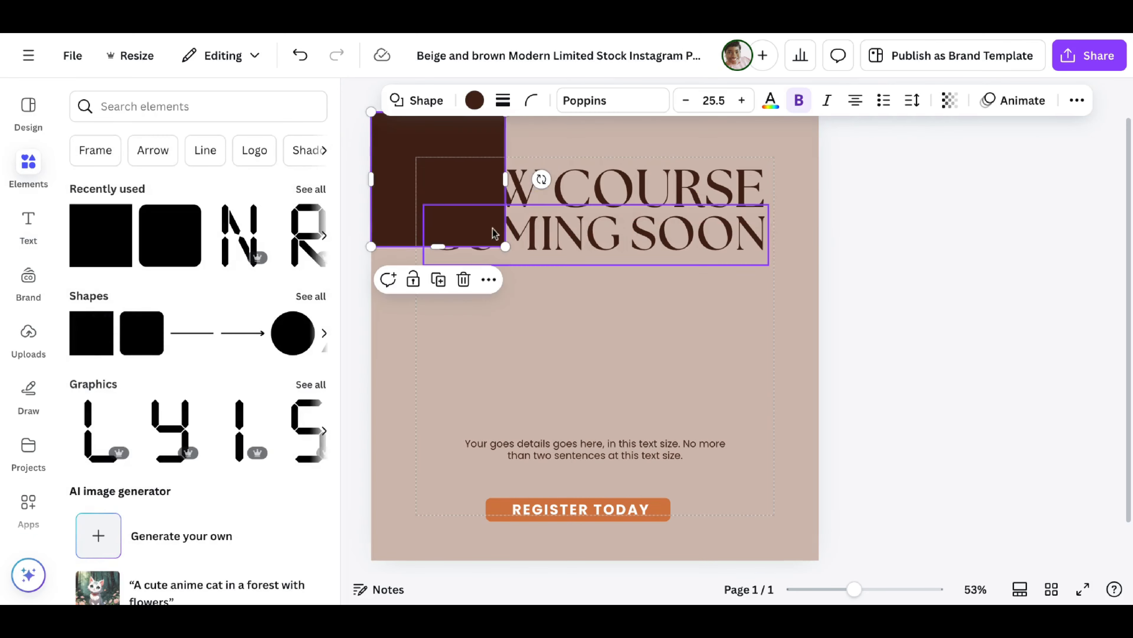
drag(506, 249, 818, 275)
click(815, 332)
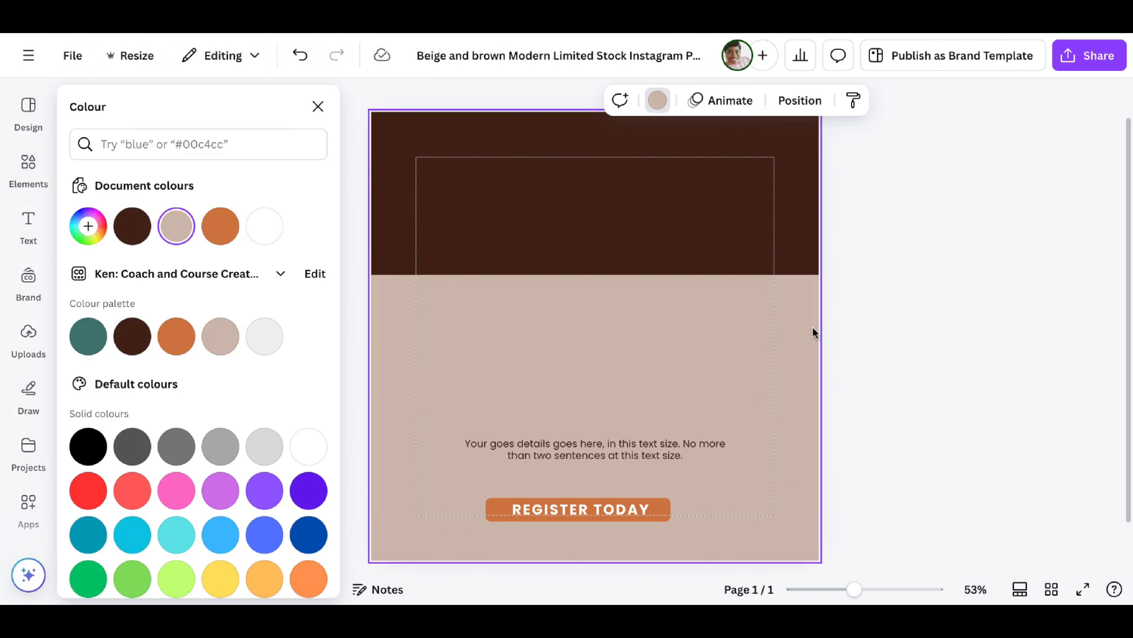
Group the NEW COURSE and COMING SOON headings and colour them with the brand palette's beige
click(657, 195)
shift+click(590, 231)
click(561, 298)
click(600, 101)
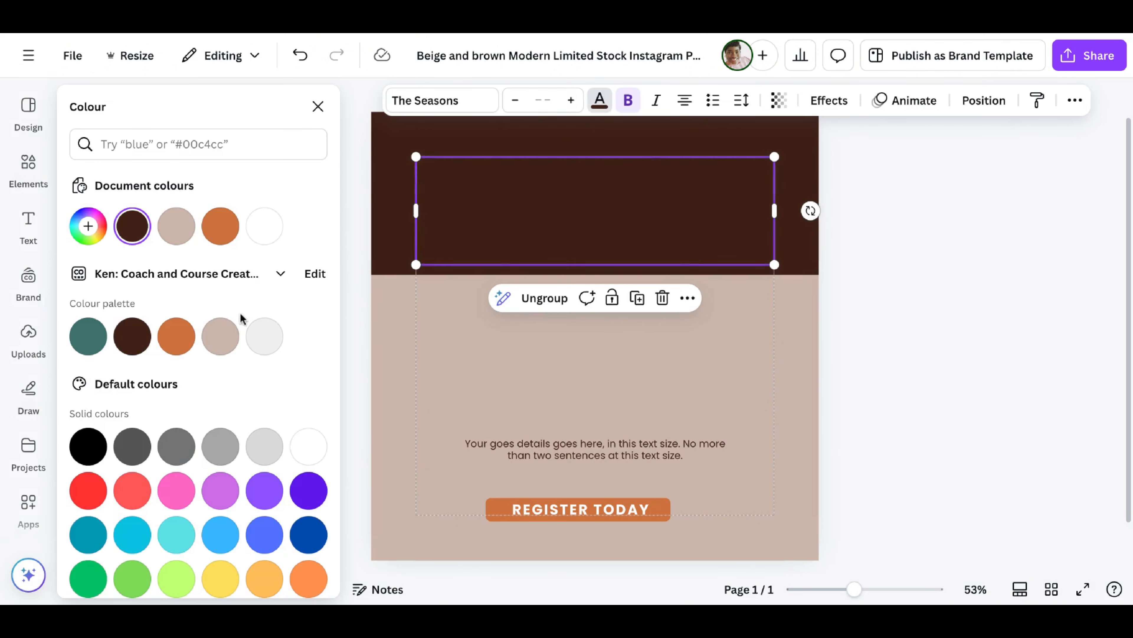
click(224, 329)
click(715, 383)
Duplicate the page and shuffle the brand palette on page 1 until it has a dark brown banner on a light grey background
scroll(781, 154, up, 1)
click(779, 142)
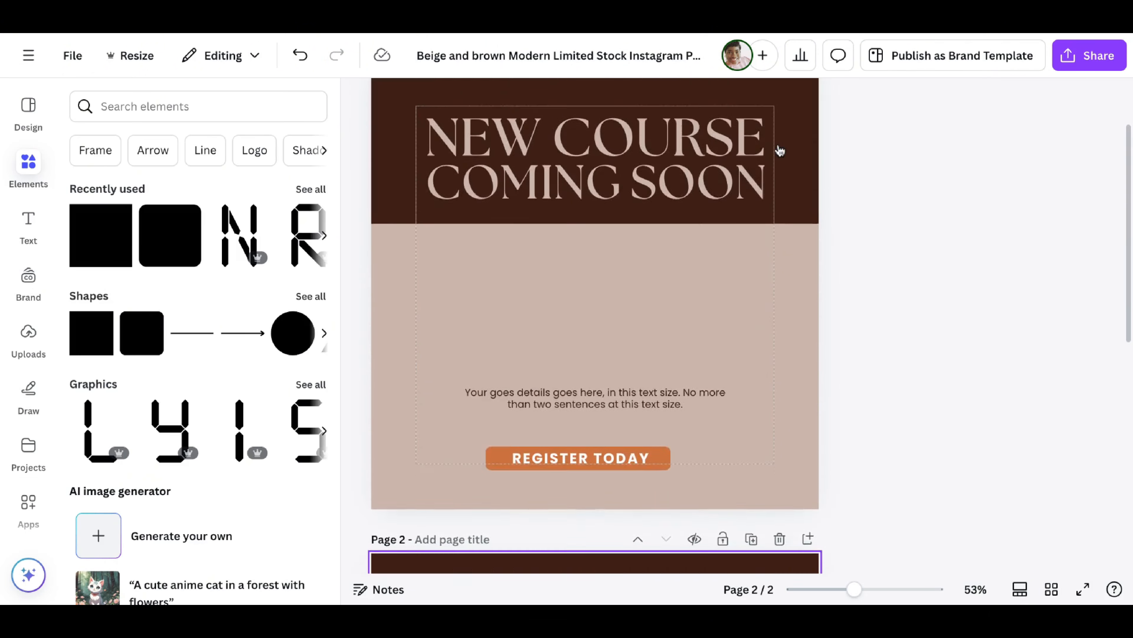
click(28, 281)
click(201, 279)
click(204, 293)
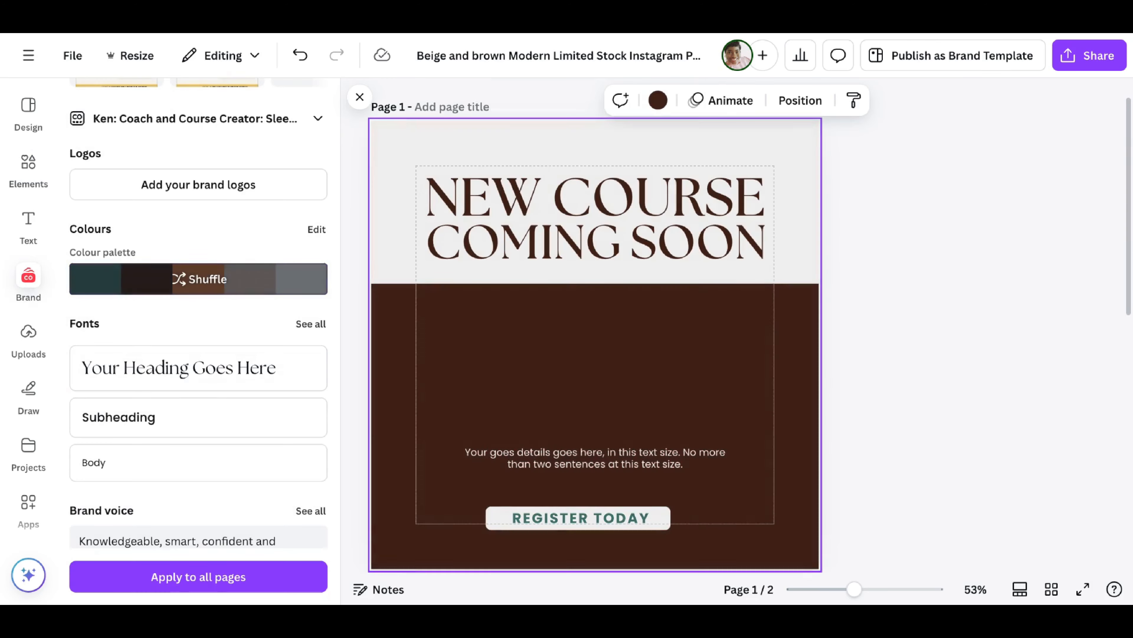
click(204, 292)
click(204, 293)
click(203, 292)
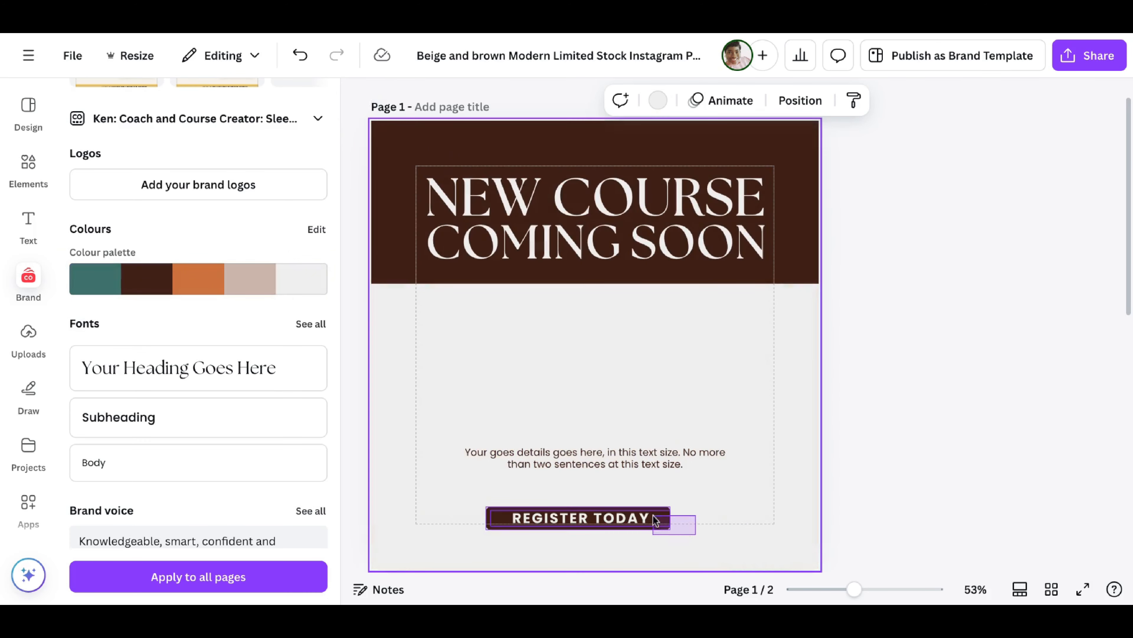
Centre the REGISTER TODAY bar and its text on the page, and move the details paragraph down closer to it
drag(653, 515, 647, 517)
drag(647, 517, 665, 512)
click(562, 469)
drag(700, 451, 700, 465)
click(748, 394)
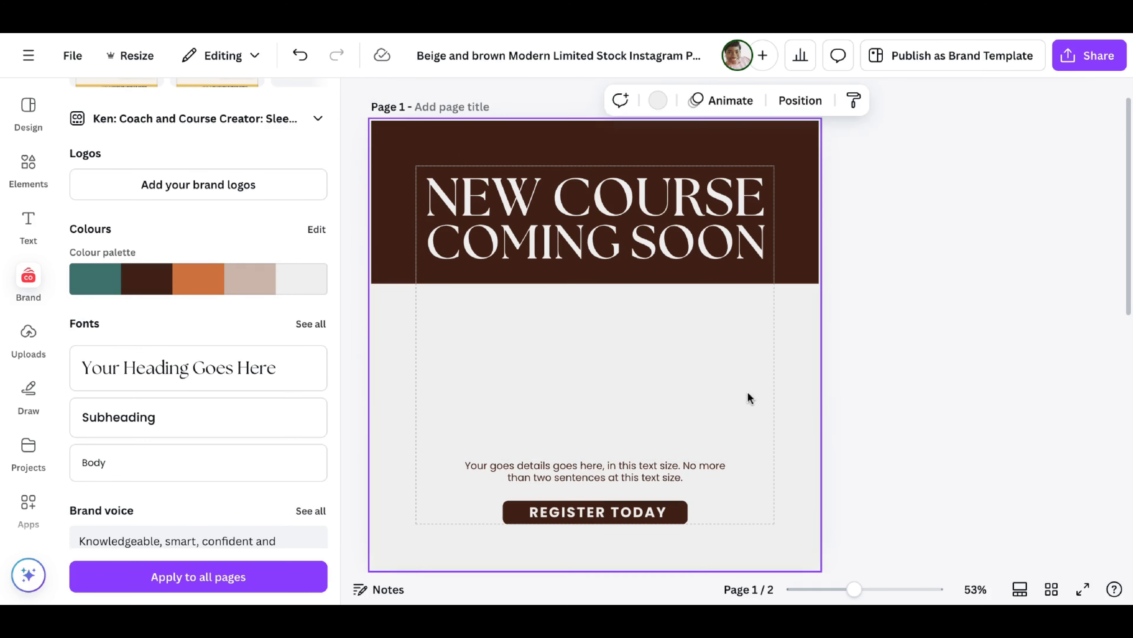
Search the elements for "tablet", add an upright tablet frame, and shrink it to fit between the banner and the details paragraph
click(28, 168)
click(157, 106)
text(tablet)
key(Return)
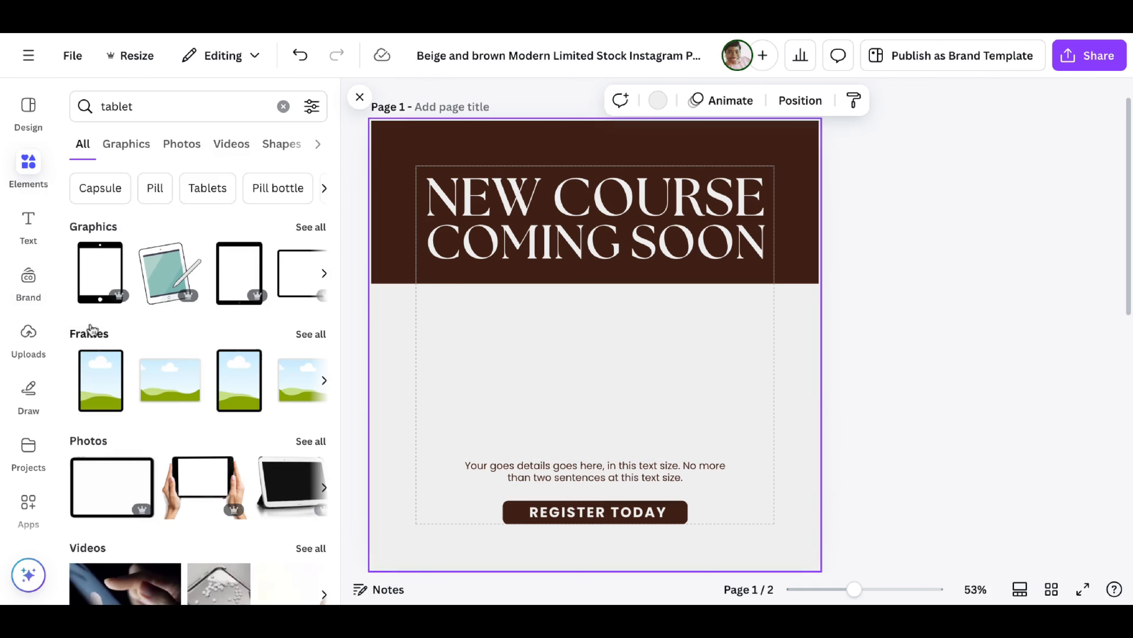
click(241, 377)
drag(692, 467, 687, 474)
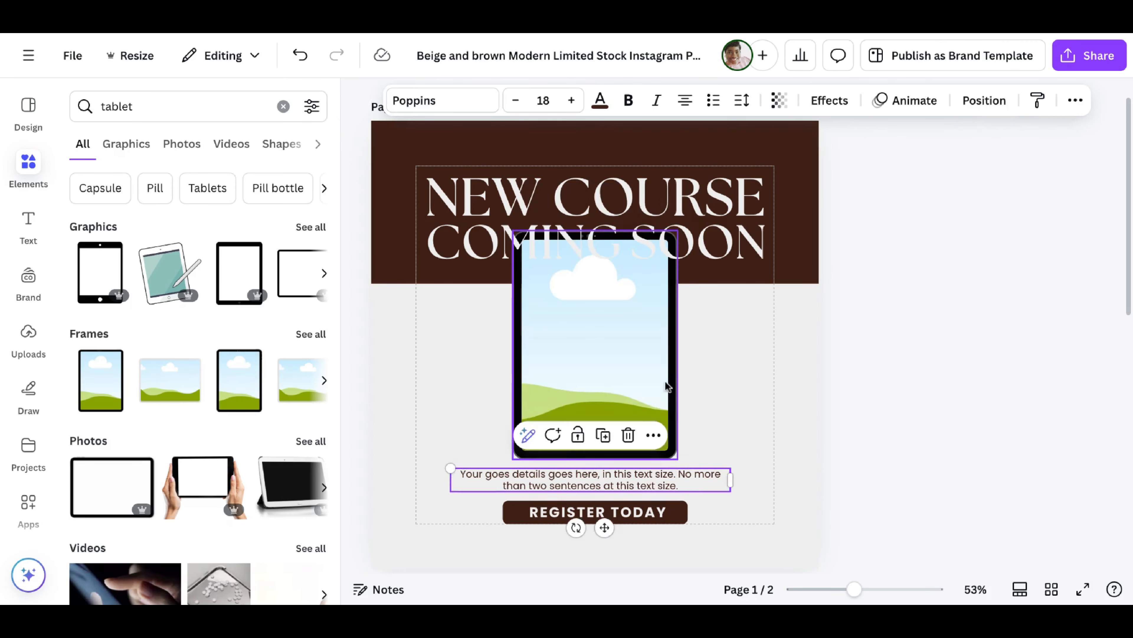
click(665, 382)
drag(668, 238, 651, 291)
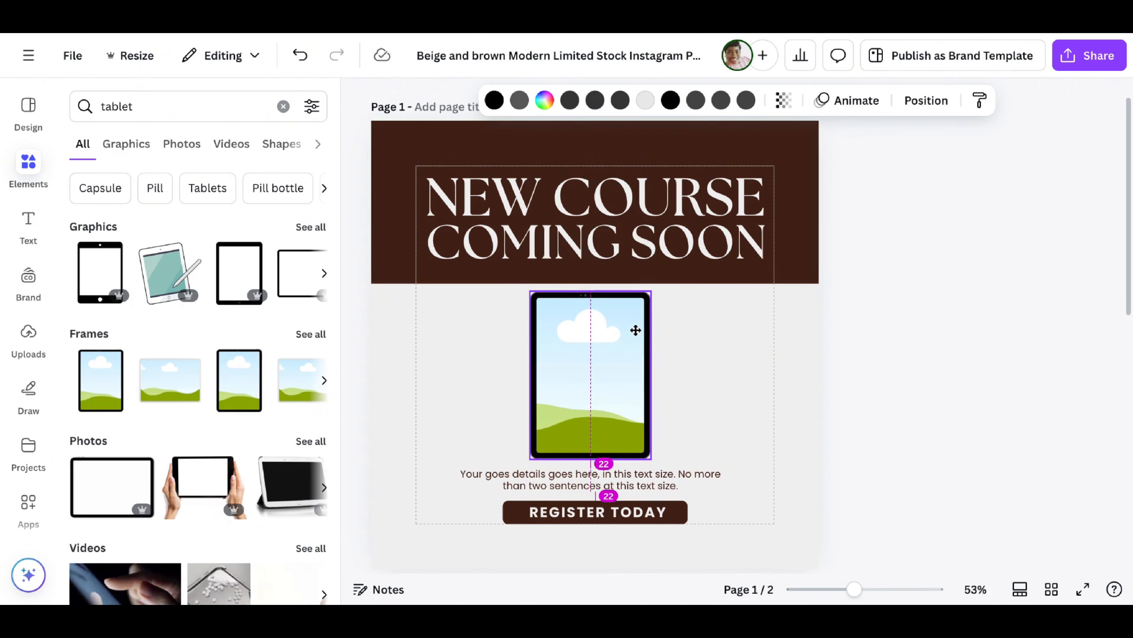
Add two smaller copies of the tablet frame, one on each side of the central tablet
click(594, 260)
drag(602, 353, 513, 342)
drag(572, 291, 539, 308)
click(490, 274)
drag(514, 374, 705, 368)
click(498, 380)
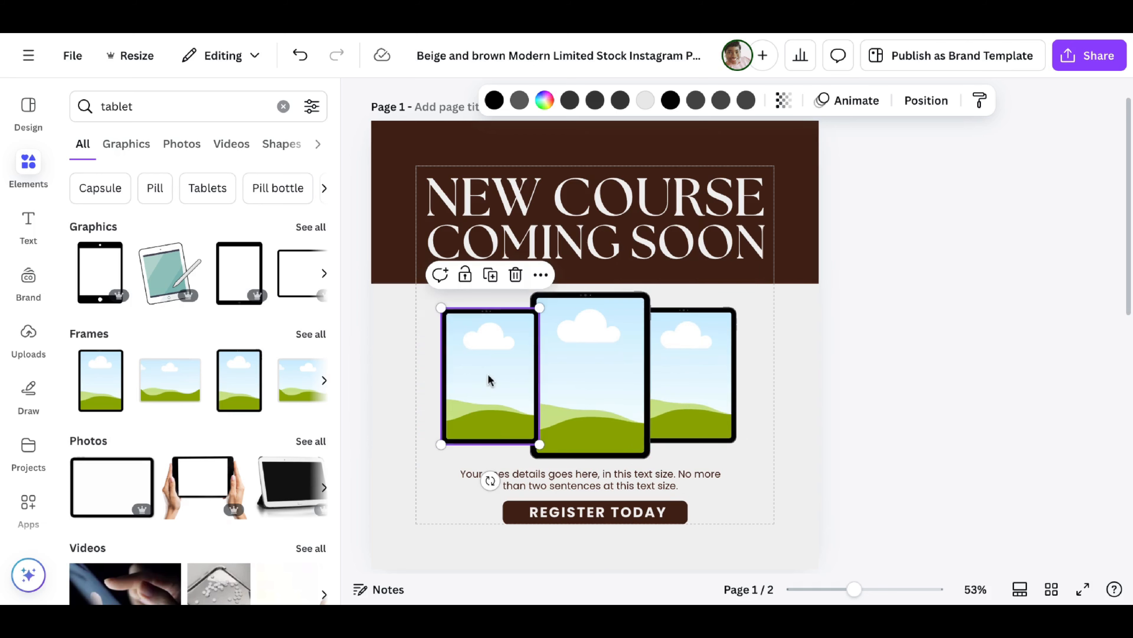
Group the three tablet frames and enlarge the group to span the page margins, slightly overlapping the banner
drag(893, 384, 468, 370)
click(538, 258)
drag(736, 291, 742, 288)
right_click(437, 456)
click(439, 459)
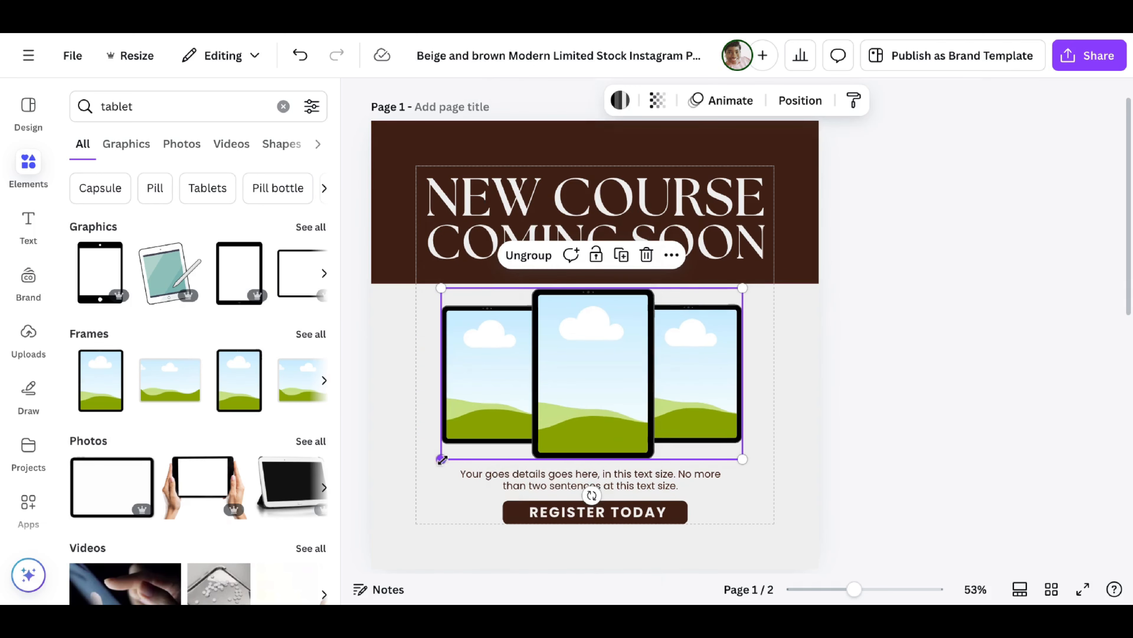
drag(440, 458, 433, 463)
drag(634, 413, 629, 398)
drag(429, 448, 417, 451)
drag(737, 455, 776, 477)
click(842, 508)
Move the REGISTER TODAY button and the details paragraph down so they sit clear below the tablets
drag(628, 514, 628, 538)
click(589, 480)
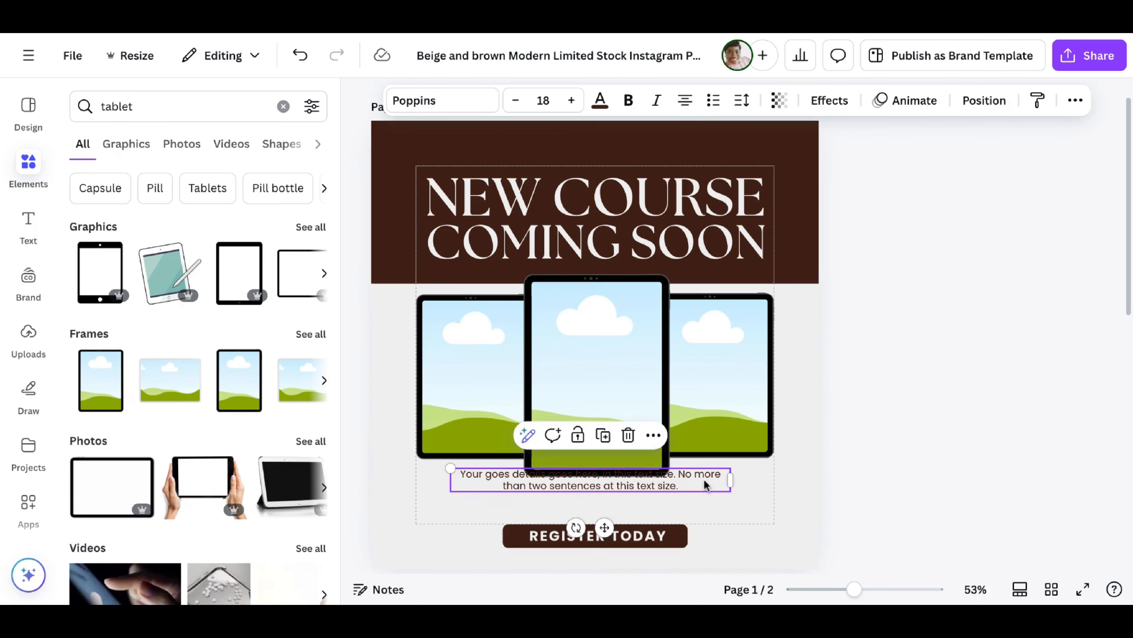
drag(589, 480, 594, 500)
click(926, 370)
Add the full-length portrait from the brand kit's photos, undo its first placement over the tablets, and move it to the page's lower-left corner
click(28, 279)
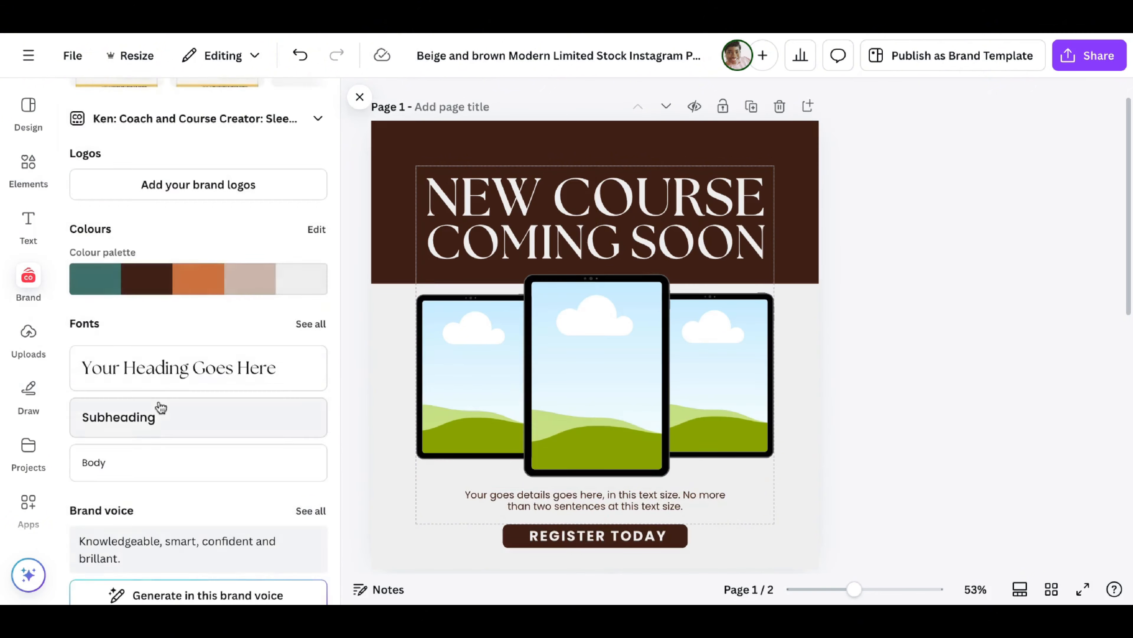
scroll(156, 402, down, 5)
click(157, 395)
click(243, 254)
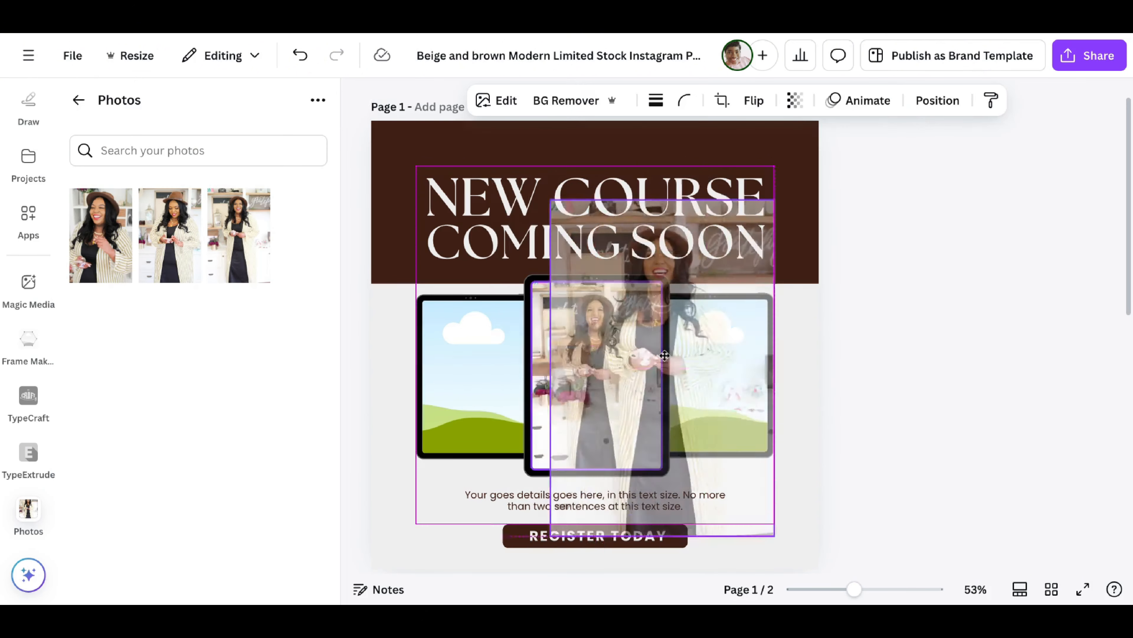
drag(596, 343, 721, 375)
click(300, 55)
drag(670, 275, 445, 430)
Lock the group of three tablet frames
click(529, 363)
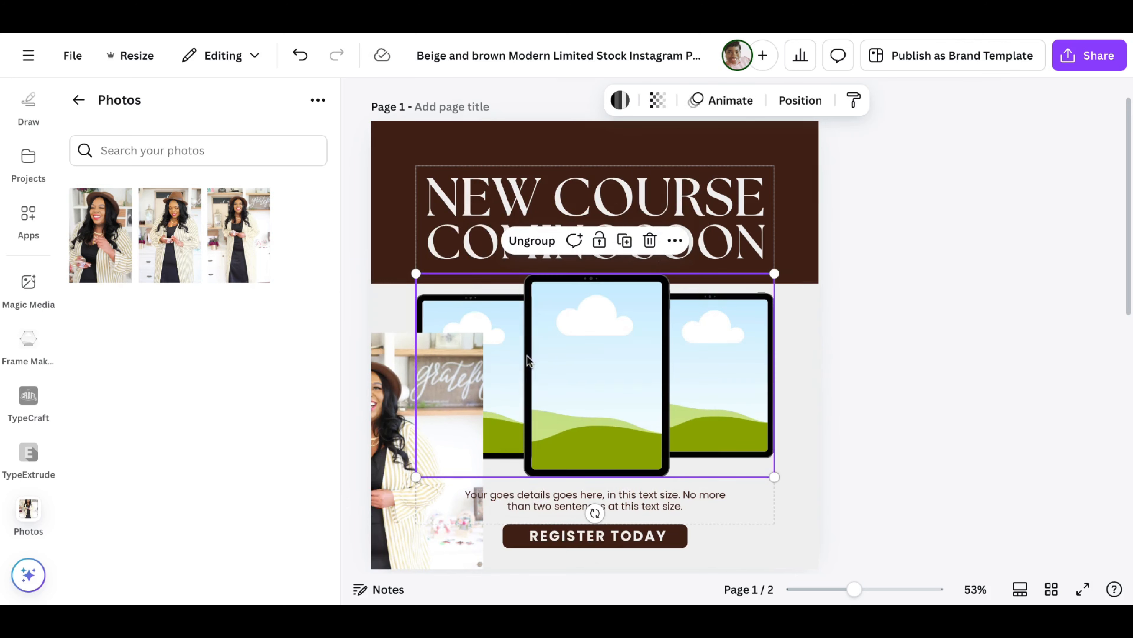
click(675, 240)
click(597, 241)
Remove the portrait's background, enlarge the cutout and place it at the page's lower-right corner, overlapping the tablets
drag(453, 463, 806, 383)
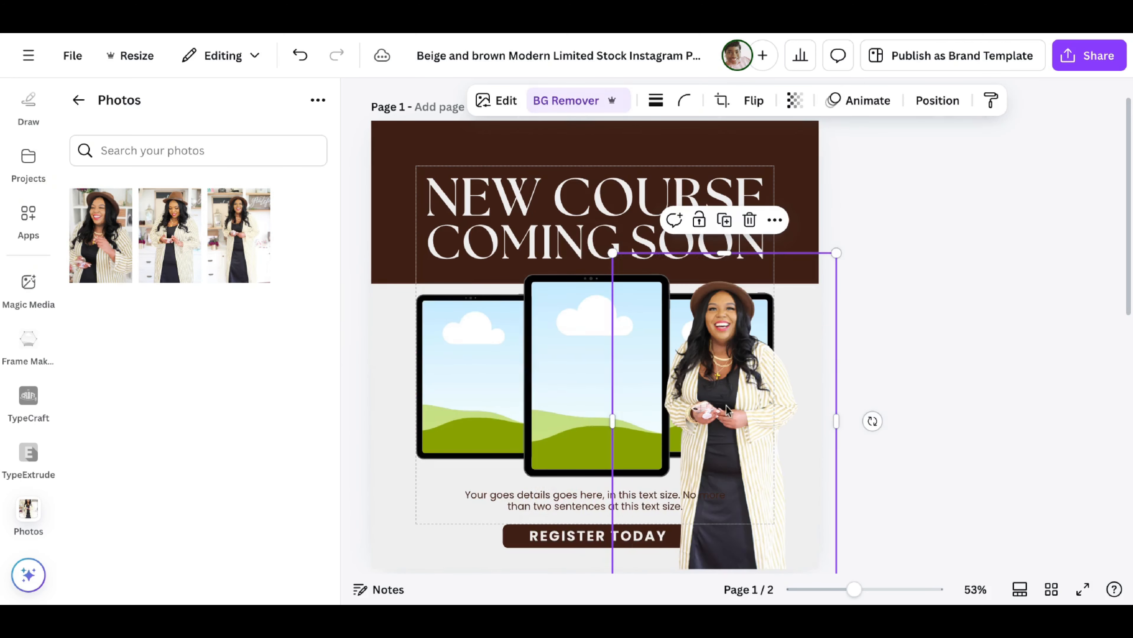
drag(612, 253, 394, 164)
drag(733, 532, 814, 491)
drag(783, 543, 797, 346)
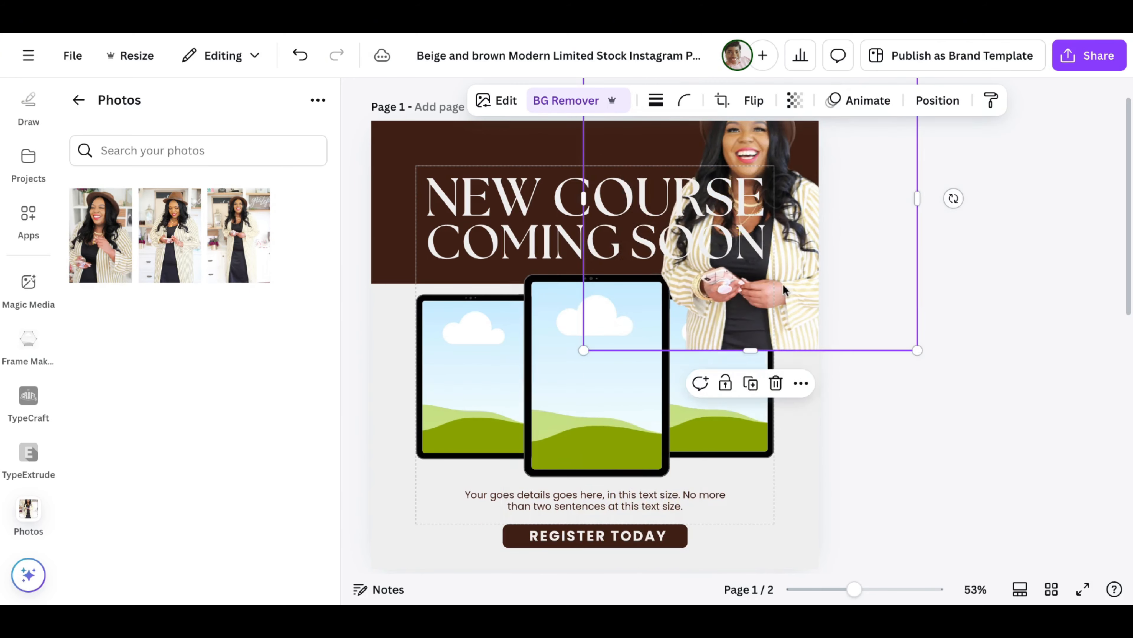
drag(786, 233, 775, 448)
drag(905, 261, 959, 206)
drag(747, 342, 730, 344)
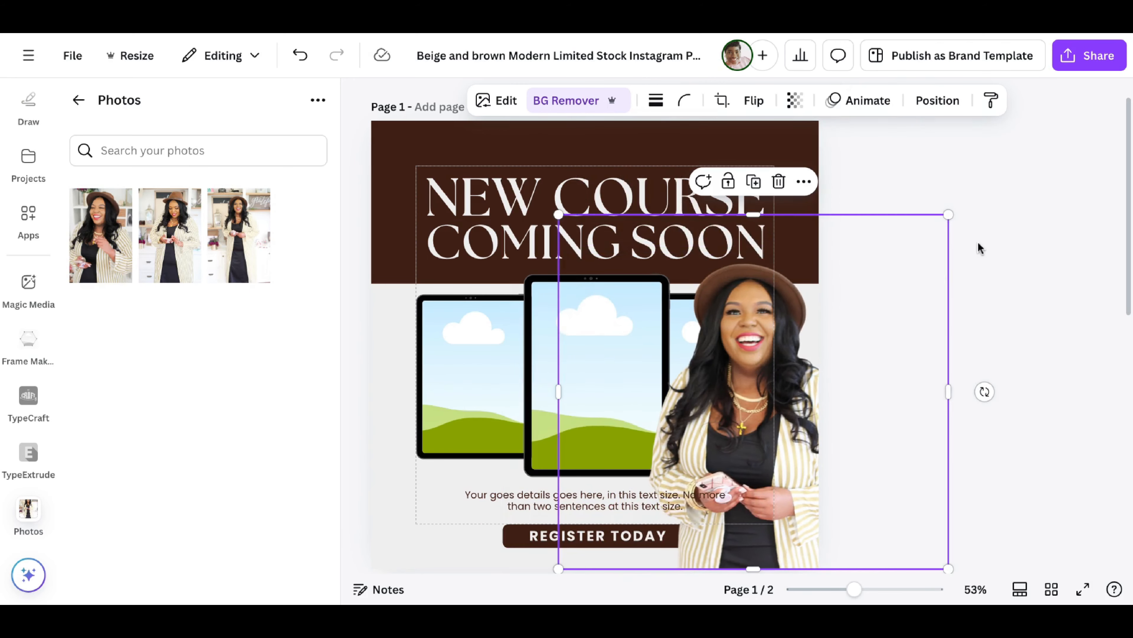
mouse_move(776, 418)
mouse_down()
mouse_move(732, 421)
mouse_move(759, 423)
mouse_up()
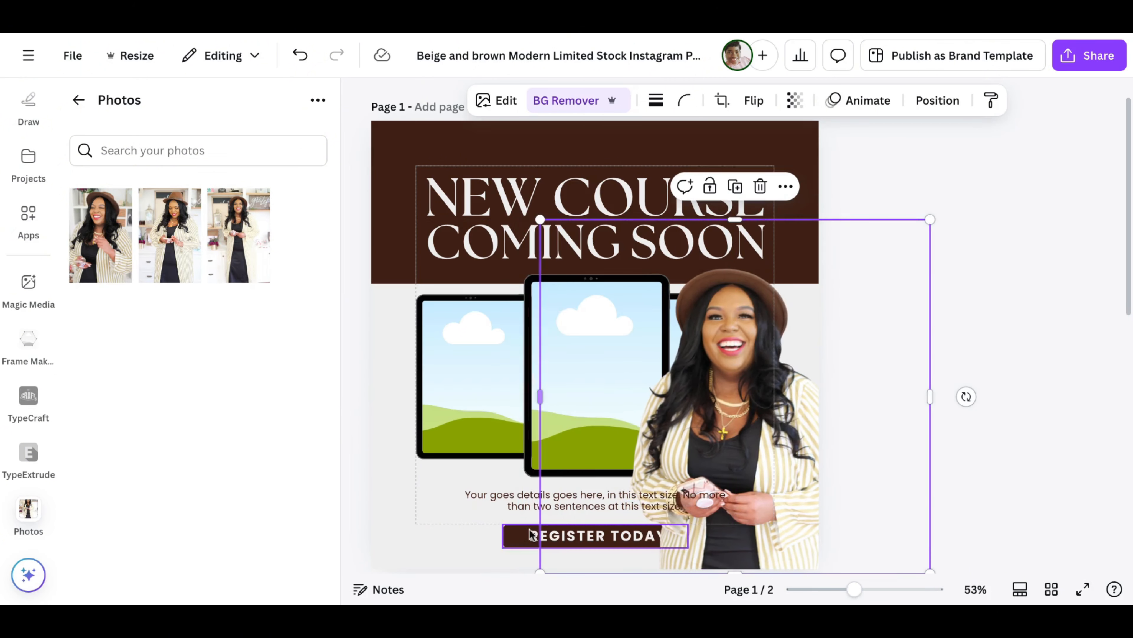
Nudge the REGISTER TODAY button up slightly, and crop the empty space from the portrait's left, top and right edges
click(528, 536)
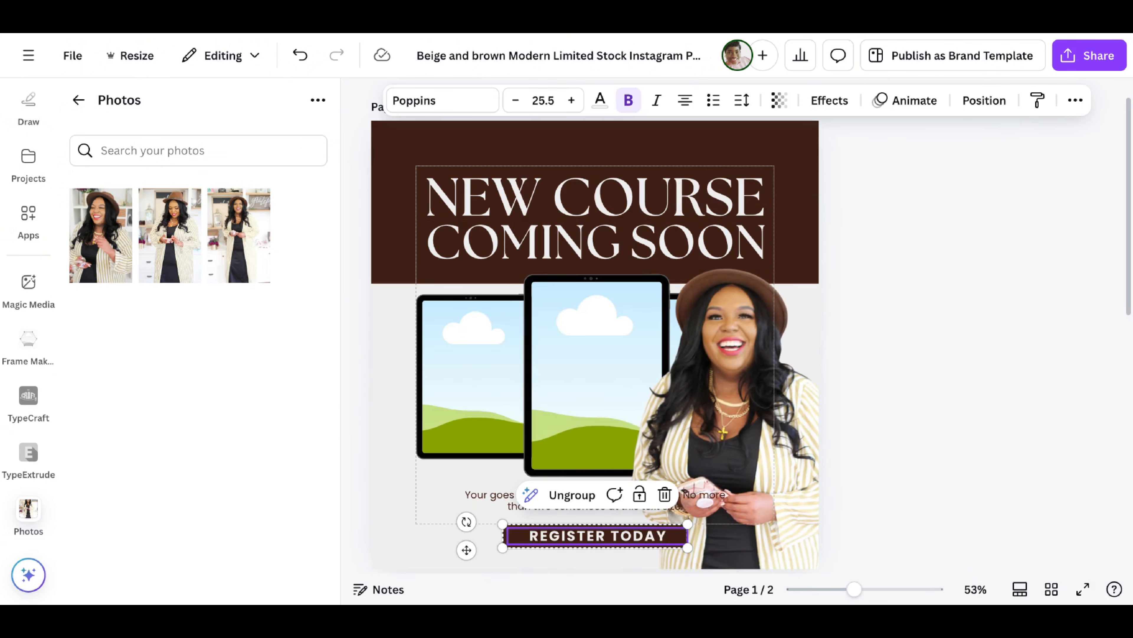
drag(609, 535, 610, 528)
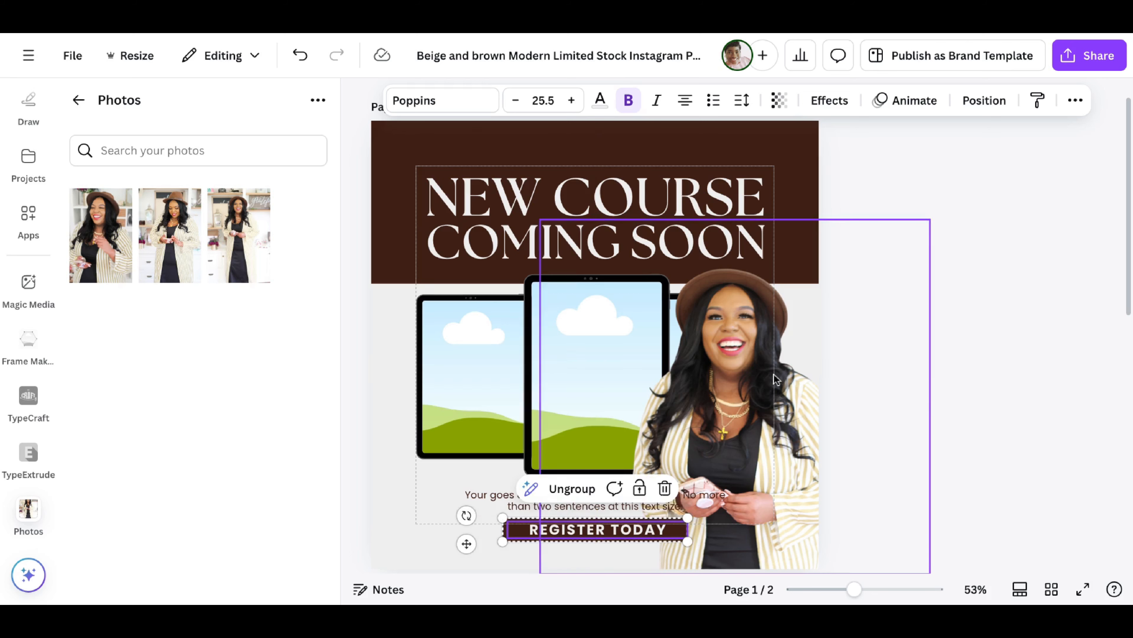
click(776, 379)
drag(538, 396, 621, 396)
drag(777, 223, 777, 258)
drag(929, 380, 826, 368)
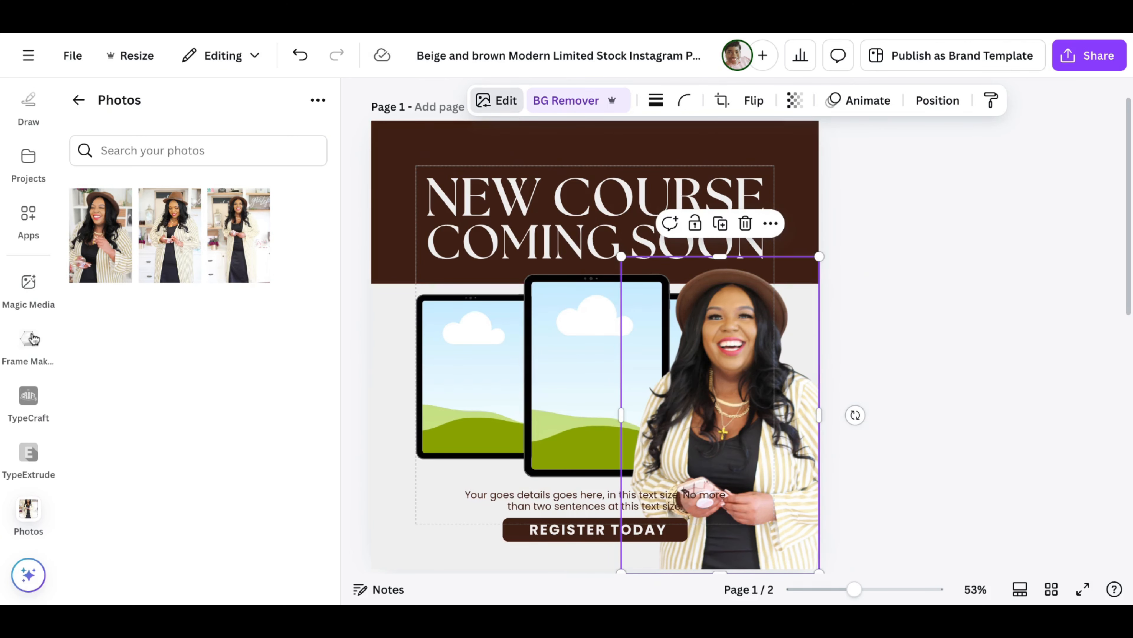
Apply a Glow shadow to the portrait cutout
click(113, 505)
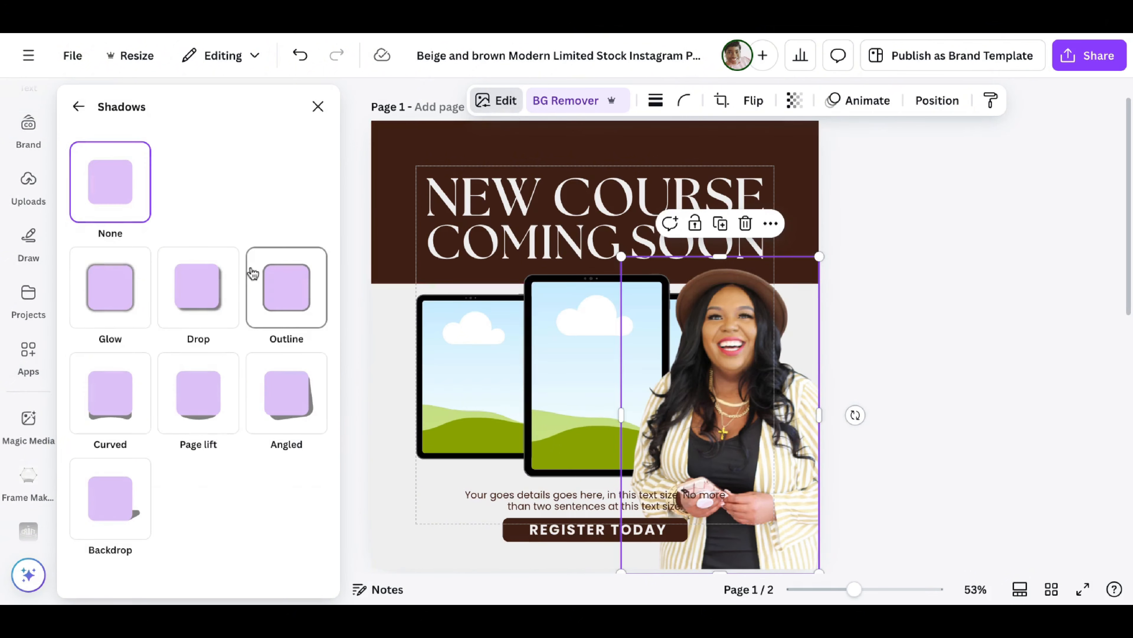
click(117, 295)
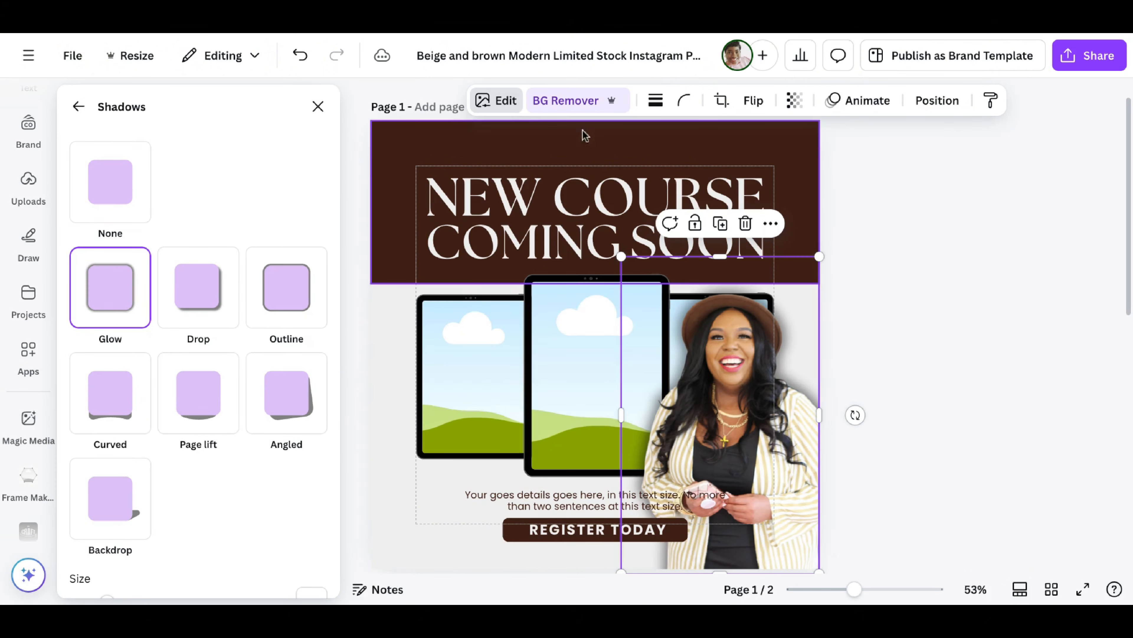
Set the portrait's Glow shadow blur amount to 21 and reduce the shadow size
scroll(134, 436, down, 4)
mouse_move(137, 470)
mouse_down()
mouse_move(99, 471)
mouse_move(119, 477)
mouse_up()
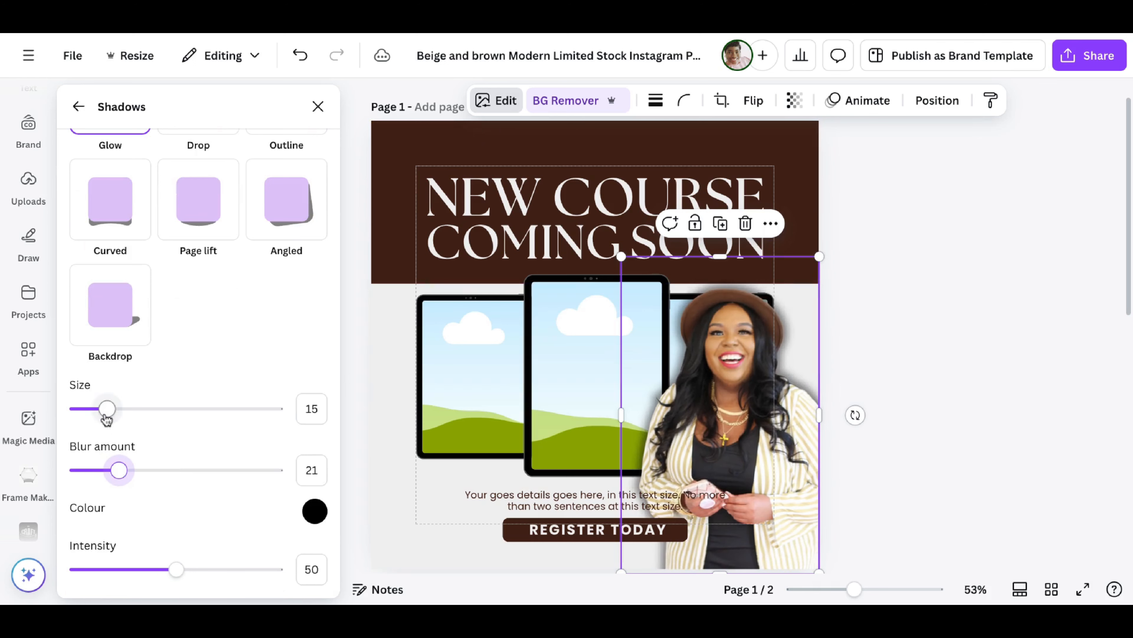
drag(107, 420, 85, 420)
Recolour the portrait's Glow shadow to the near-black brown #170B0B
click(315, 511)
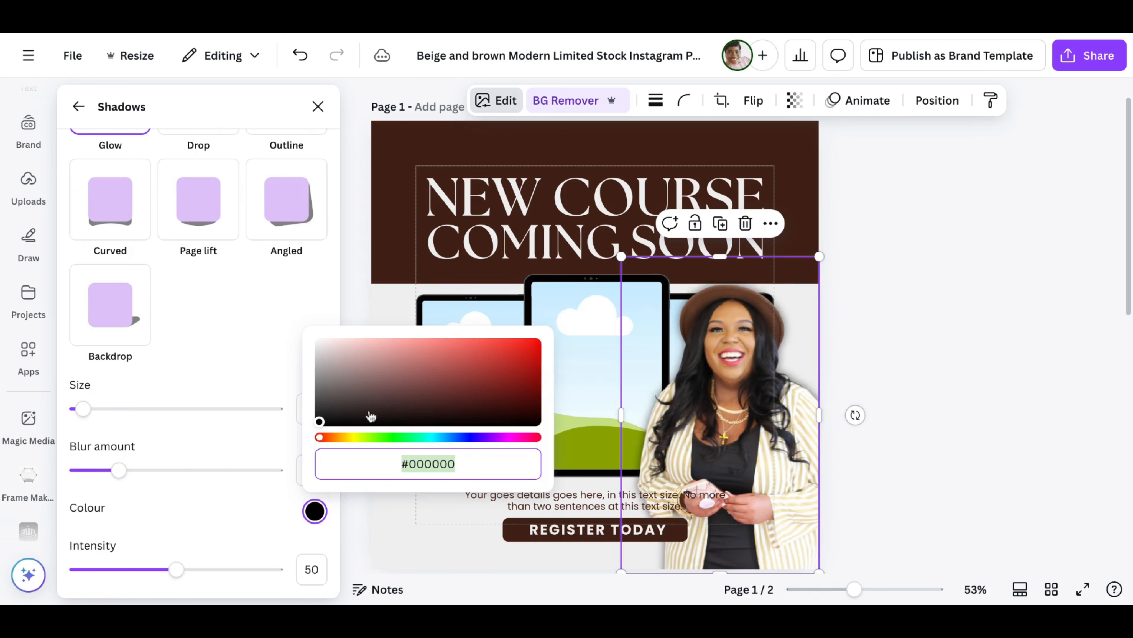
click(352, 344)
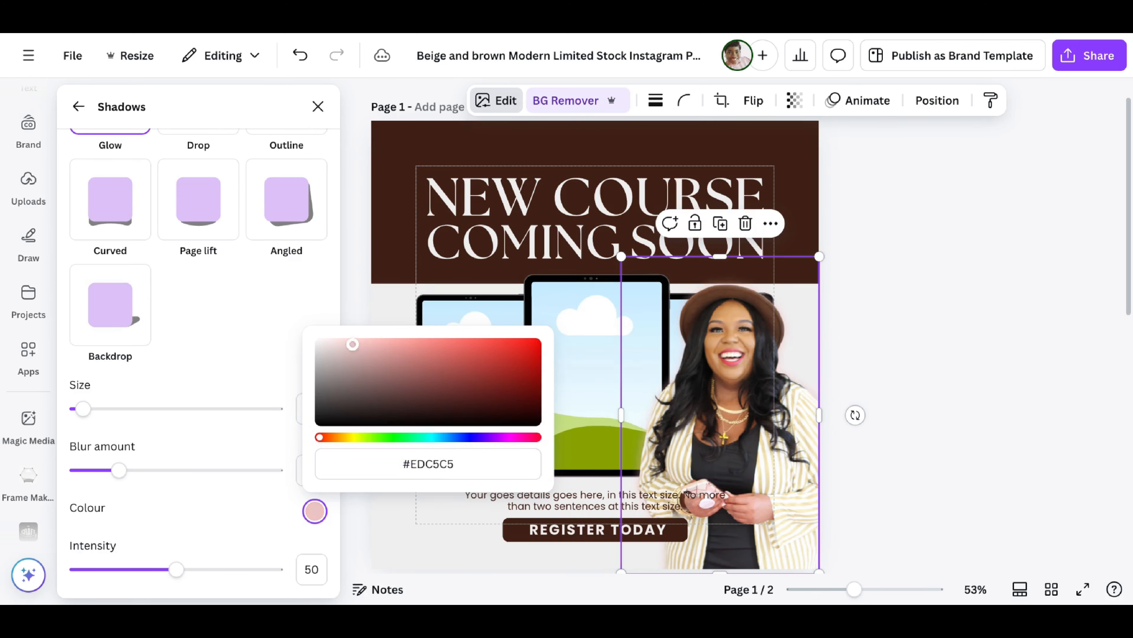
drag(340, 347, 459, 411)
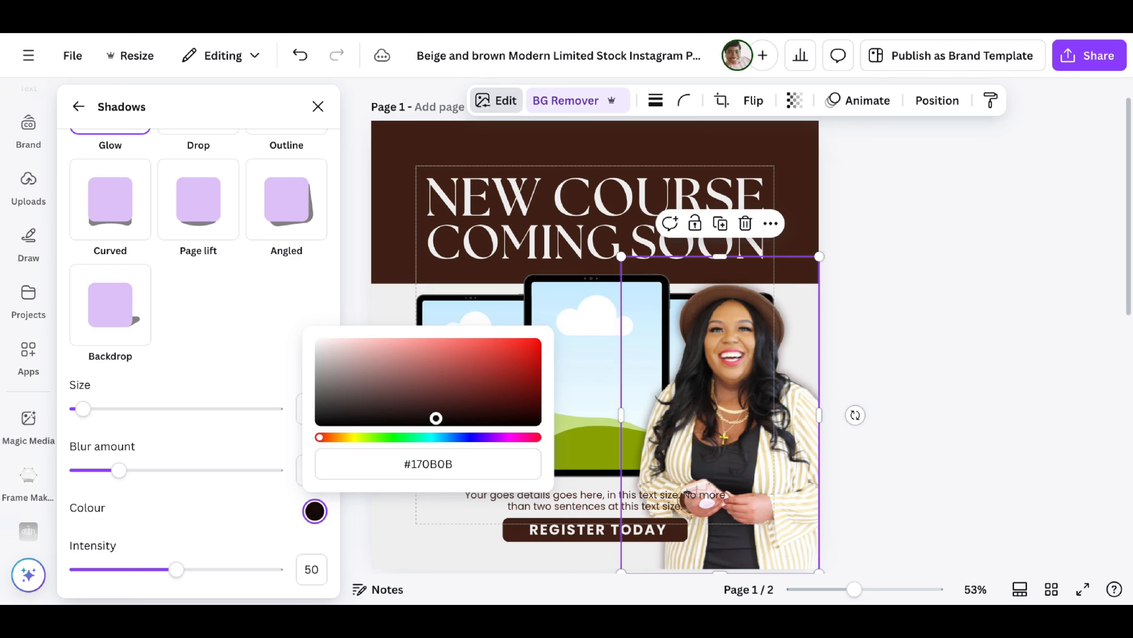
click(870, 320)
scroll(784, 223, down, 3)
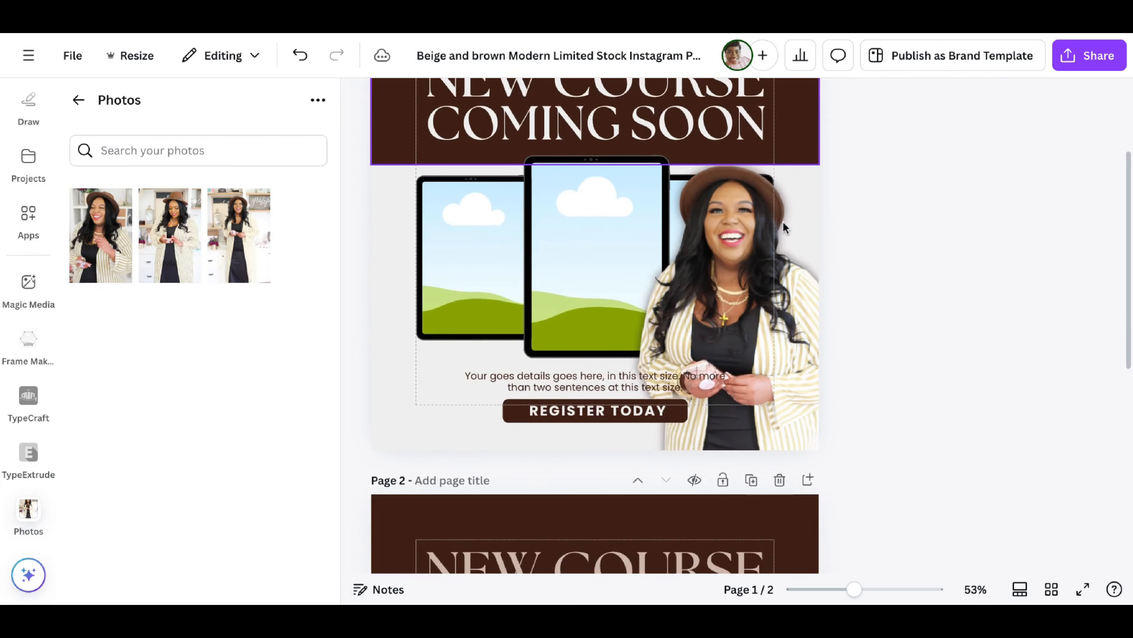
click(495, 389)
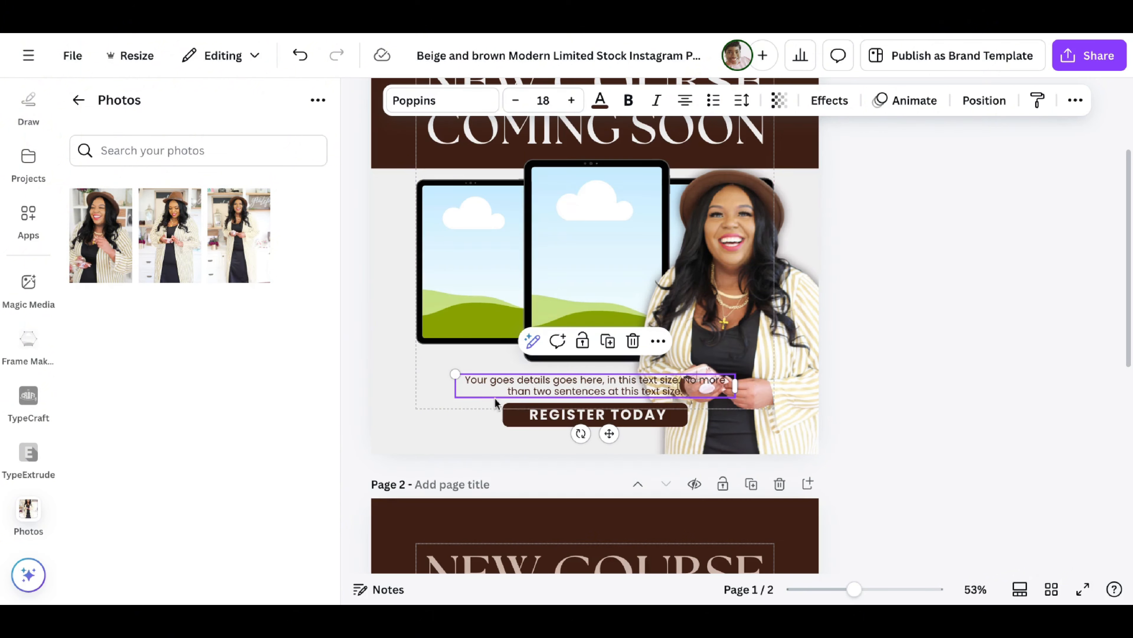
click(444, 422)
Search the elements for "gradient" and add the graphic that fades from purple to white to page 1
scroll(48, 172, up, 3)
click(32, 163)
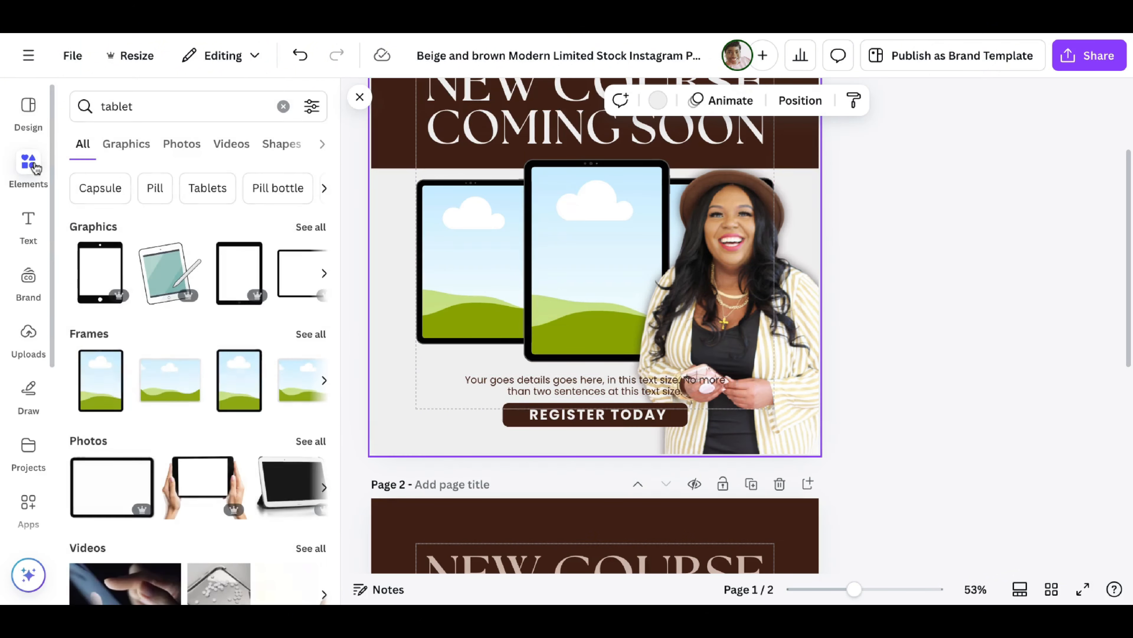
click(173, 107)
key(BackSpace)
key(BackSpace)
key(BackSpace)
key(BackSpace)
key(BackSpace)
key(BackSpace)
text(blue)
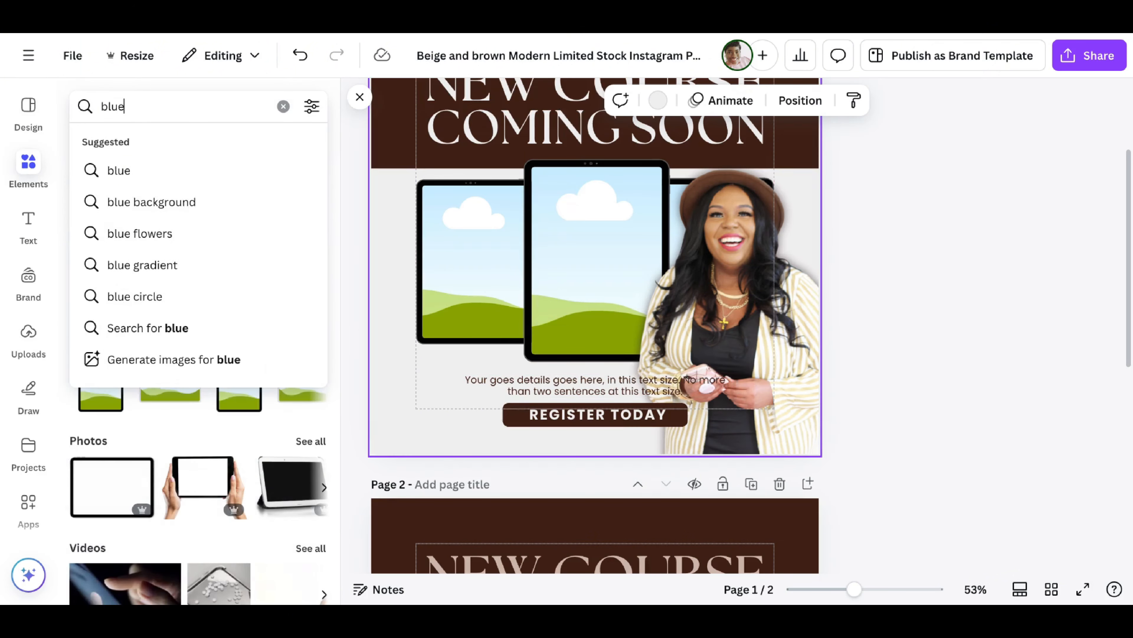
key(BackSpace)
key(BackSpace)
key(BackSpace)
key(BackSpace)
text(gradient)
key(Return)
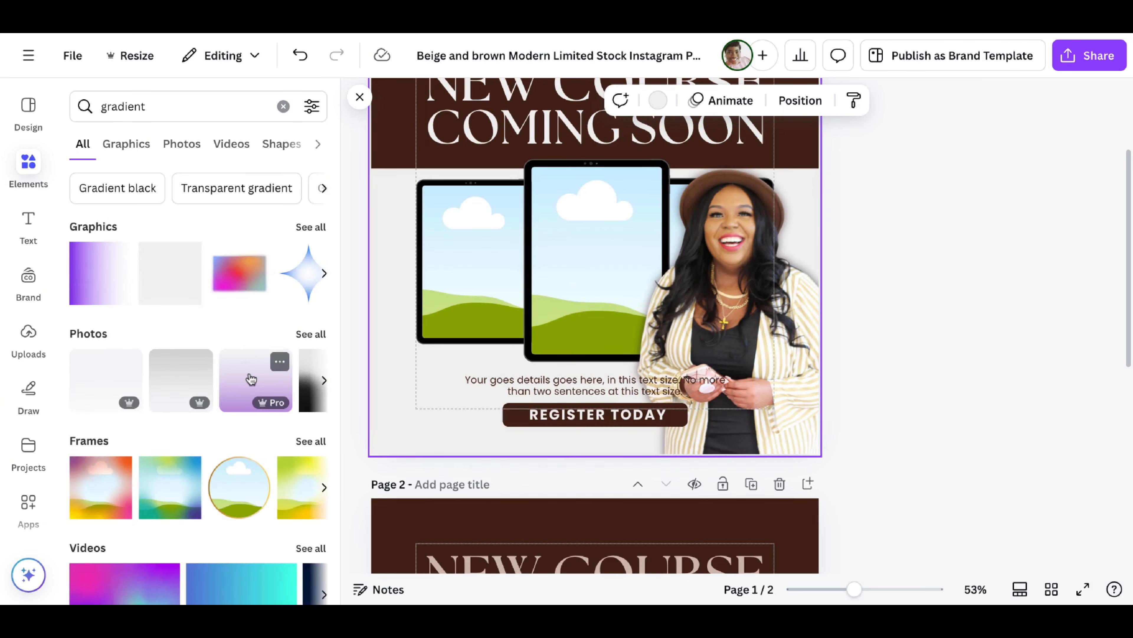
click(101, 273)
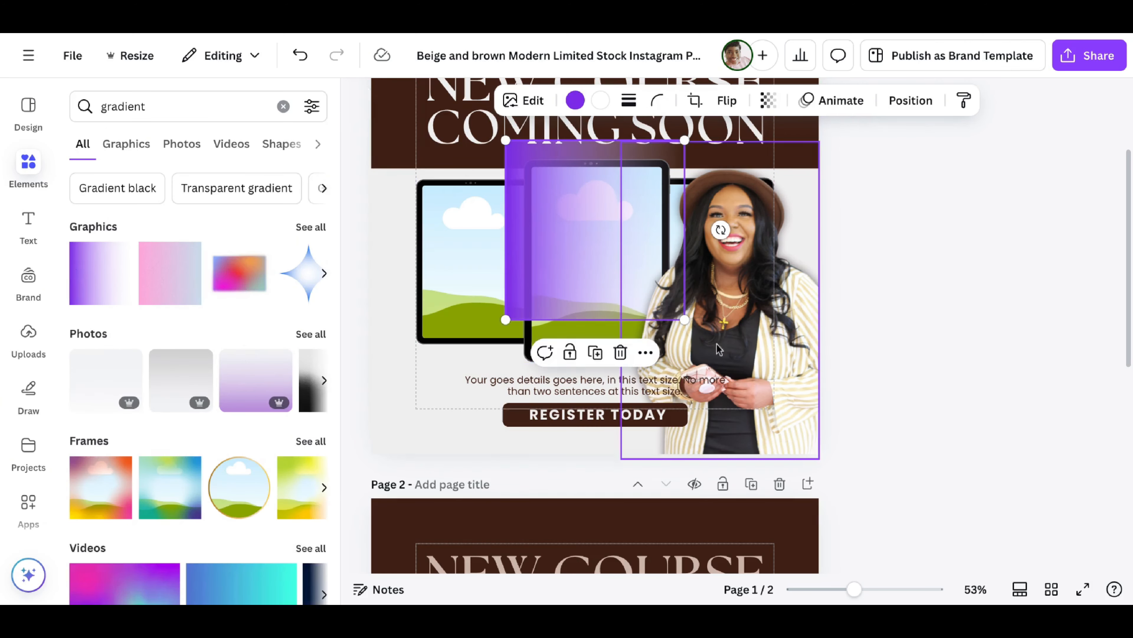
Rotate the gradient so its purple end faces down and enlarge it to cover the whole page behind the other elements
drag(721, 230, 602, 73)
drag(589, 268, 454, 403)
drag(551, 273, 883, 77)
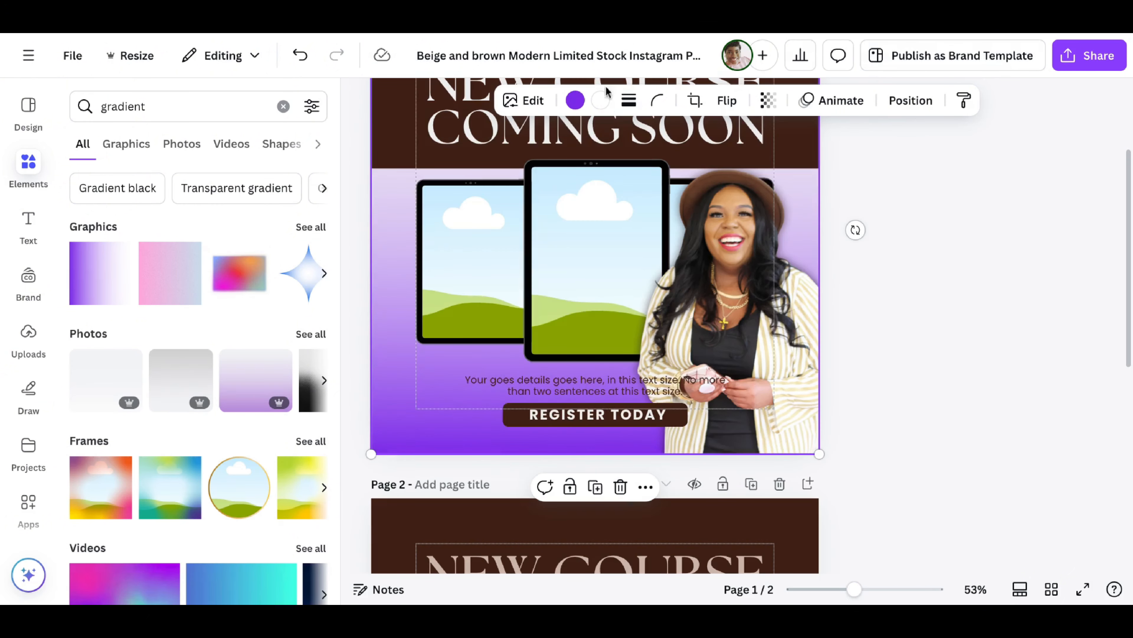
Recolour the gradient with the brand palette, replacing purple with the beige-pink and white with the light grey
click(575, 100)
click(211, 385)
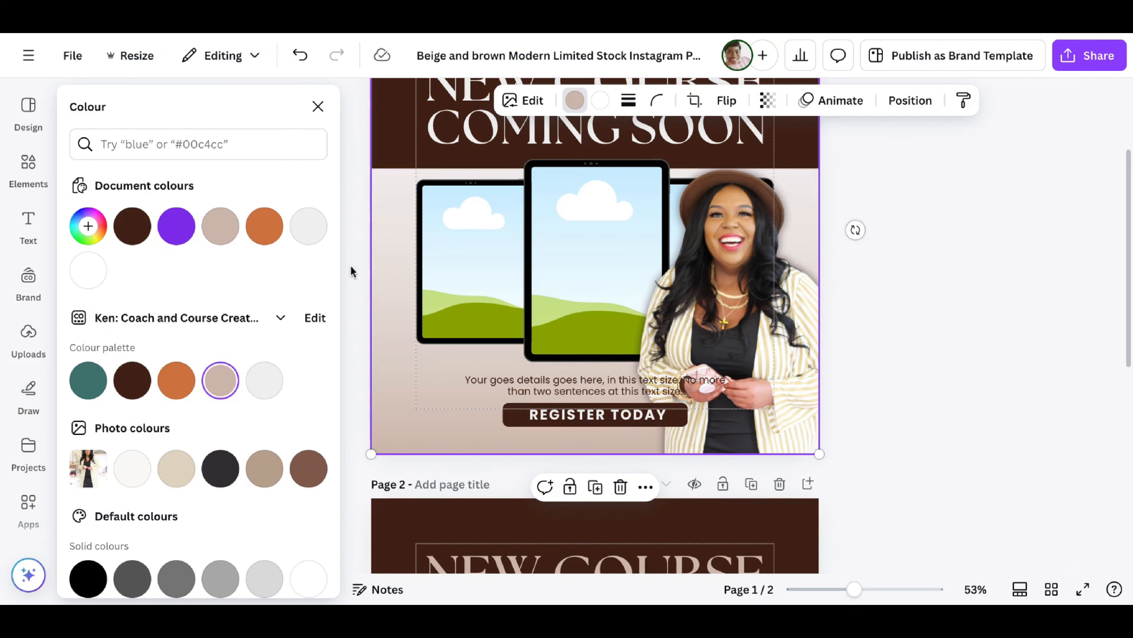
click(600, 100)
click(176, 380)
click(264, 380)
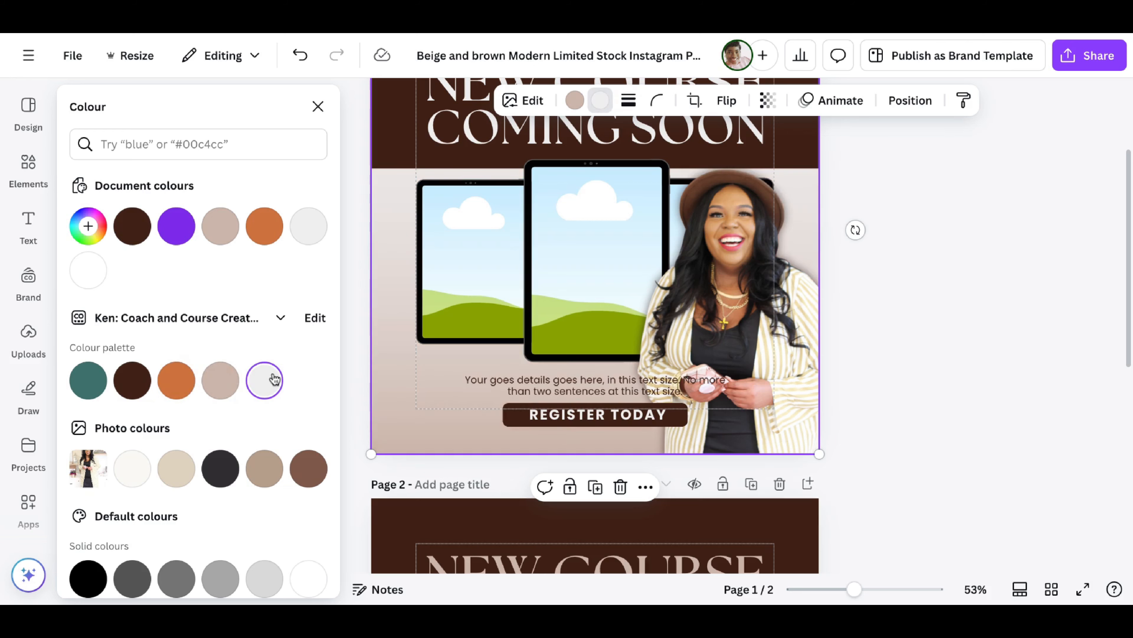
Nudge the details text above the REGISTER TODAY button slightly up and to the left
click(903, 296)
click(571, 401)
mouse_move(571, 400)
mouse_down()
mouse_move(532, 397)
mouse_move(566, 394)
mouse_up()
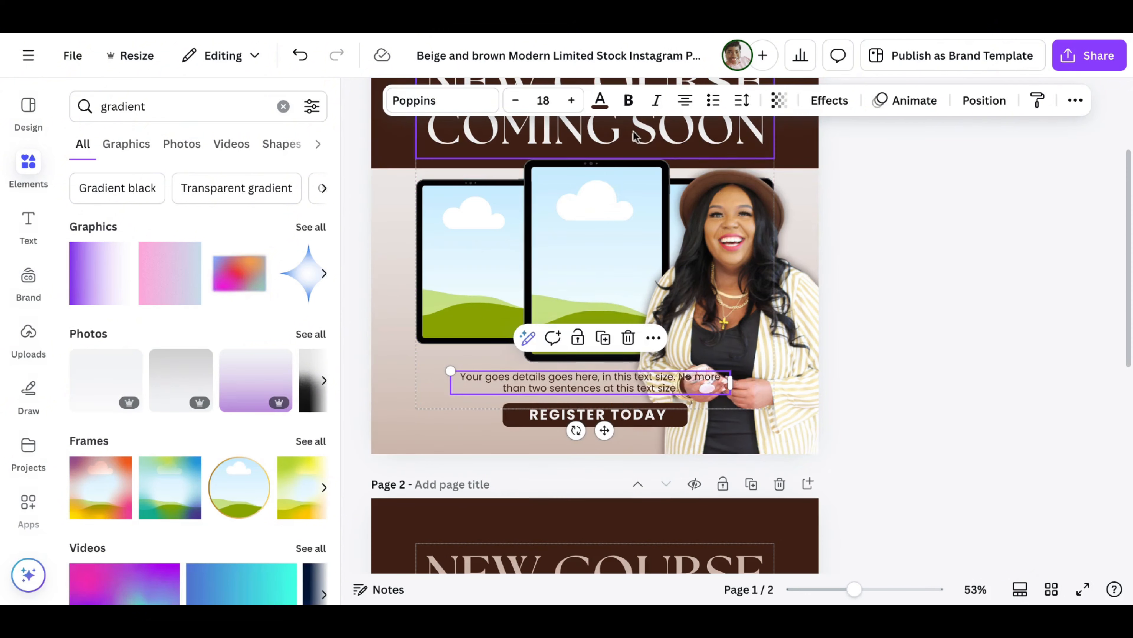
Add a square shape to page 1 and place it over the left part of the details text
click(283, 107)
click(92, 333)
drag(596, 196, 524, 386)
right_click(530, 445)
click(518, 474)
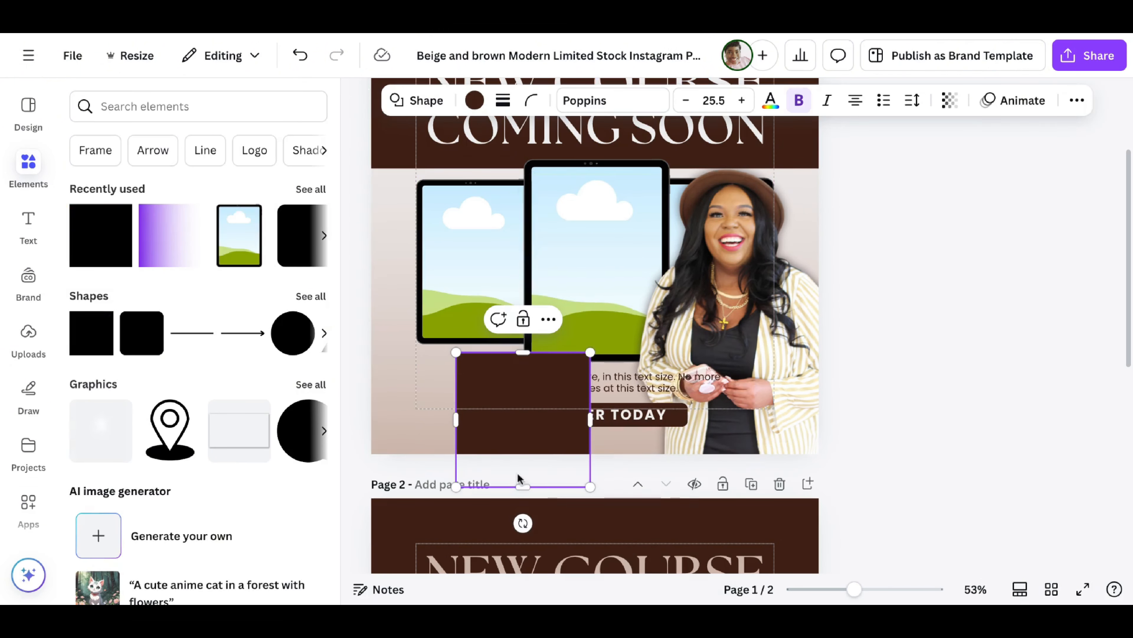
right_click(522, 445)
click(491, 440)
Flatten and widen the square into a horizontal bar over the details text, reaching from the left margin to the portrait's hands
drag(523, 487, 523, 393)
drag(523, 372, 483, 383)
drag(550, 382, 750, 382)
drag(583, 403, 584, 394)
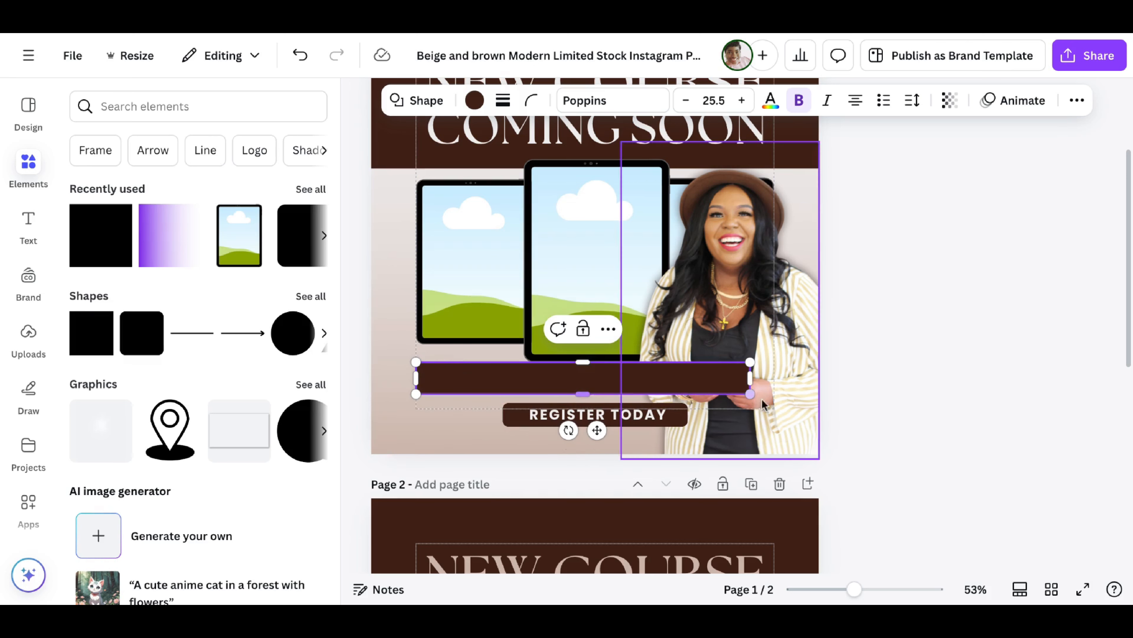